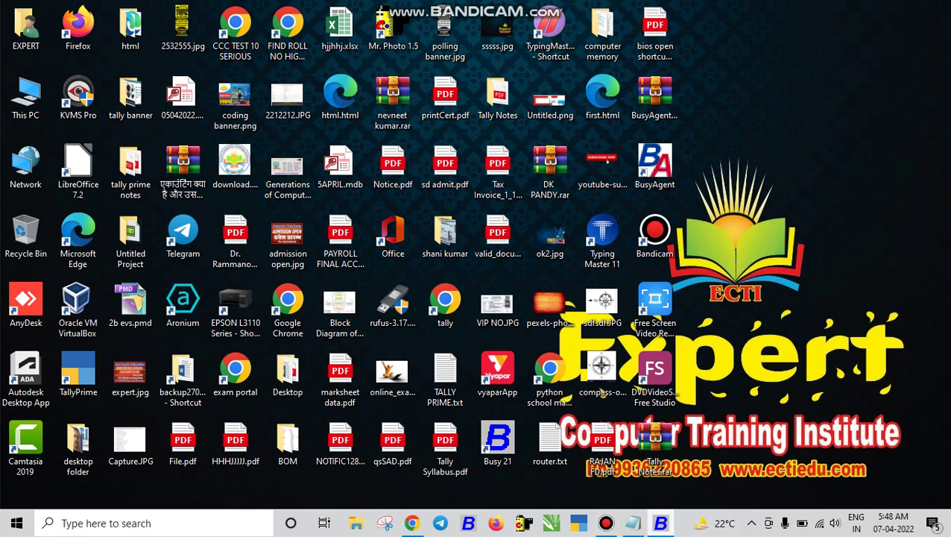
- Switch to Notepad and append "after Total Item price" to the purchase line following "GST 18%"
key("alt+Tab")
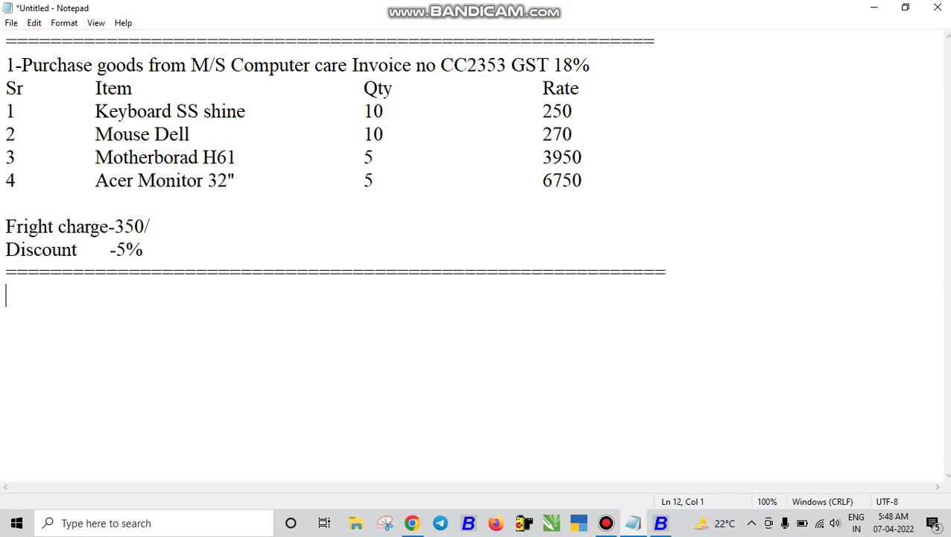
left_click(591, 64)
type("after")
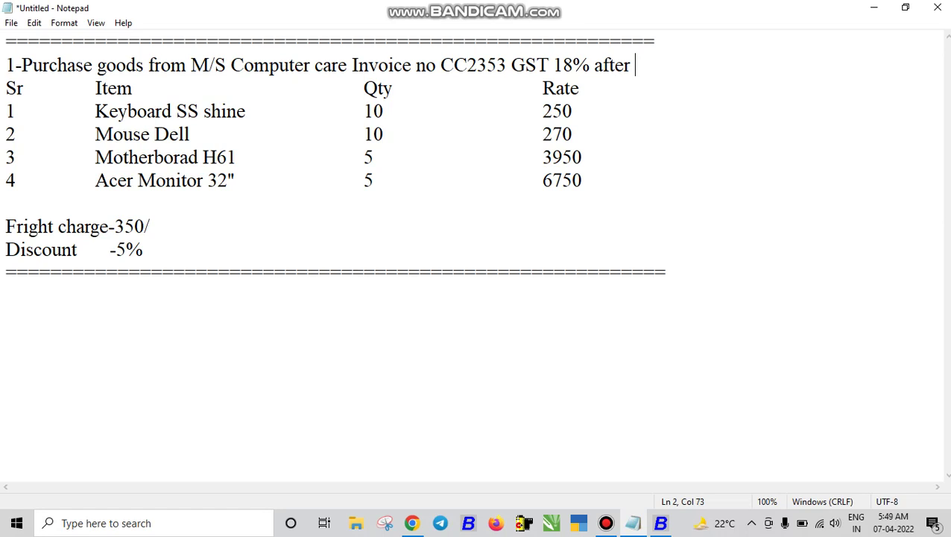
type("Total Item ")
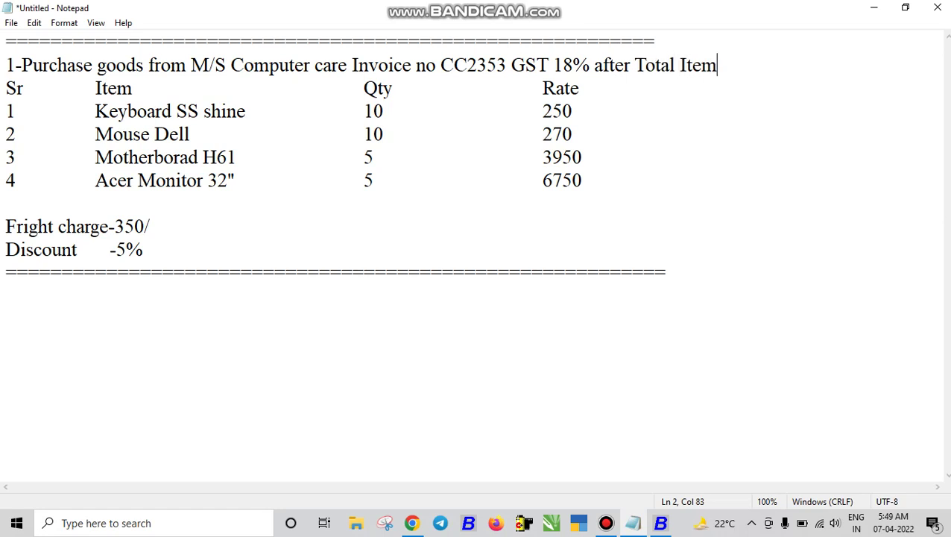
type("price")
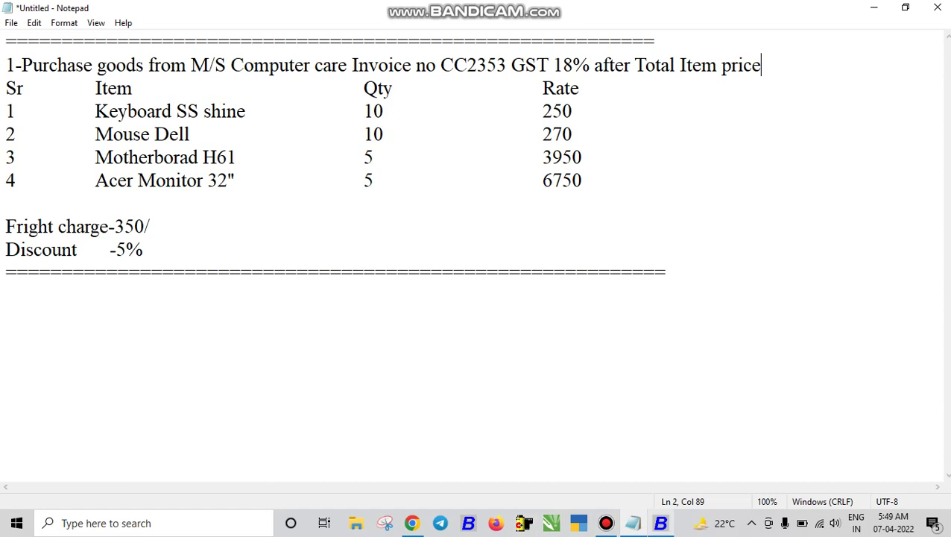
- Switch to Busy and try to add an account master named Computer Care
key("alt+Tab")
key("Return")
key("Return")
key("Return")
type("computer crae")
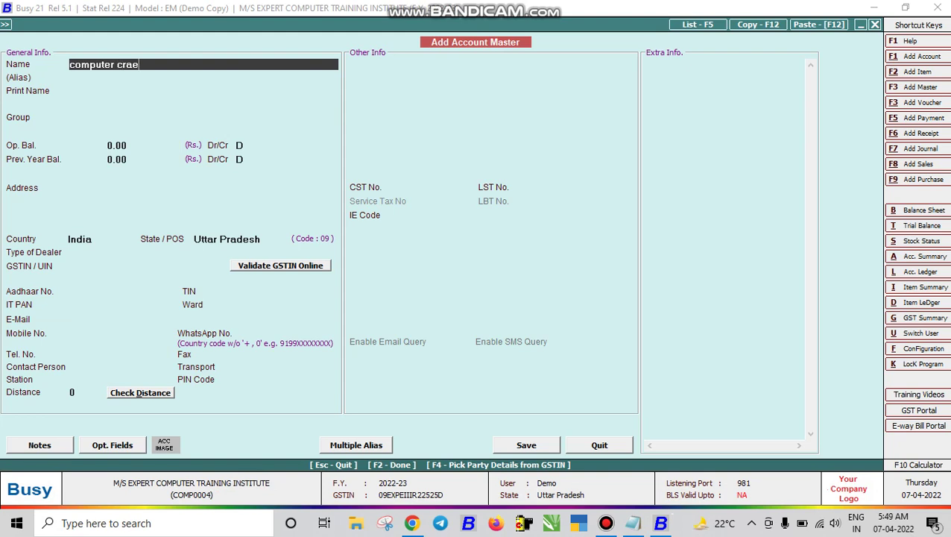
key("BackSpace")
key("BackSpace")
key("BackSpace")
type("are")
key("Return")
key("Return")
type("``")
key("Escape")
key("Return")
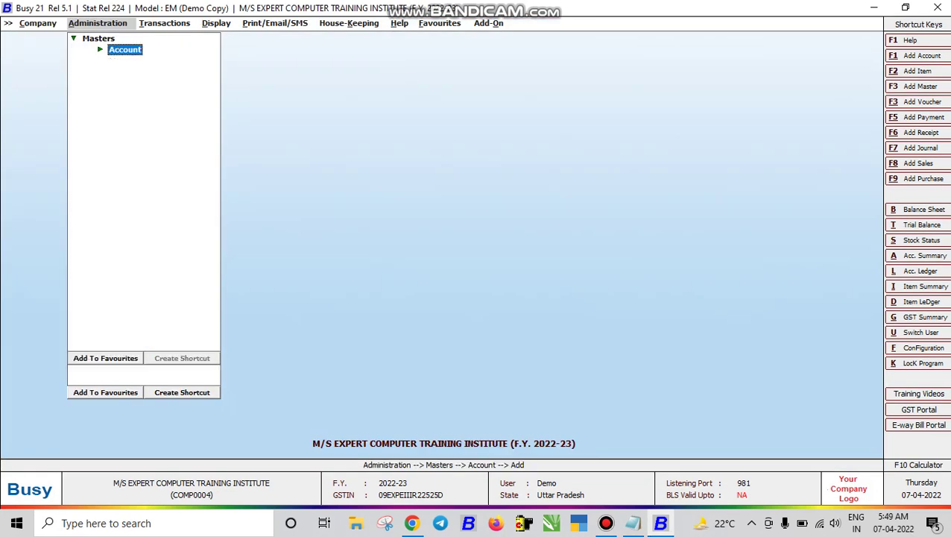
- Look up the existing COMPUTER CARE account in the account masters and review its details without changing them
key("Return")
key("Down")
key("Return")
type("compu")
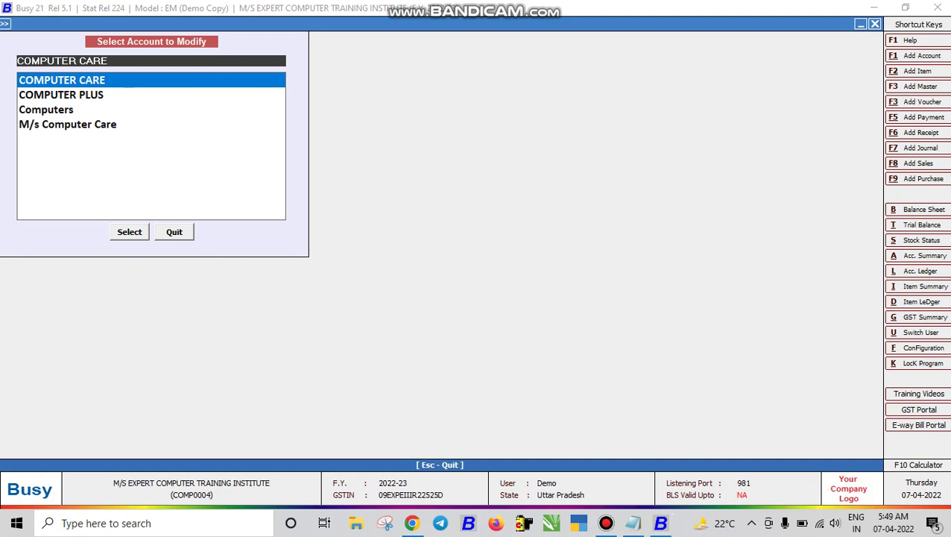
key("Return")
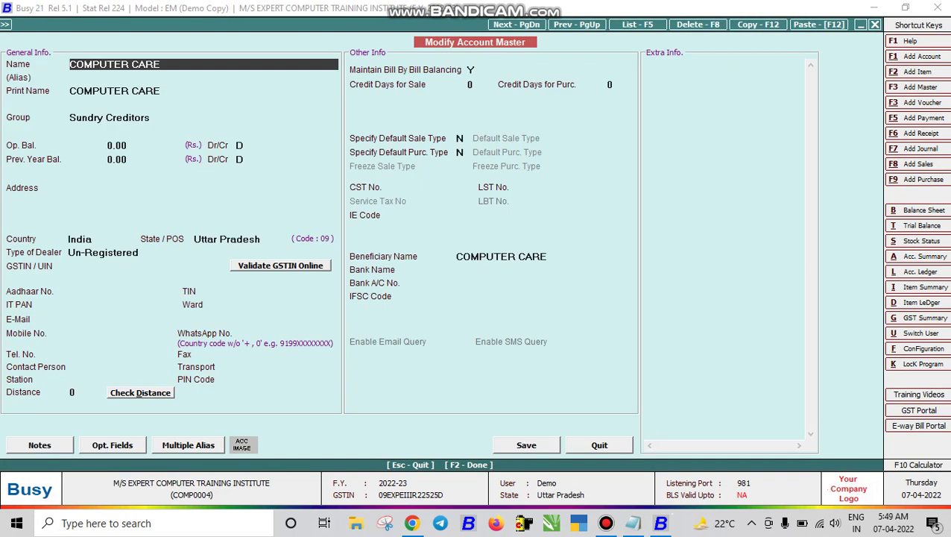
key("Escape")
key("Escape")
key("Escape")
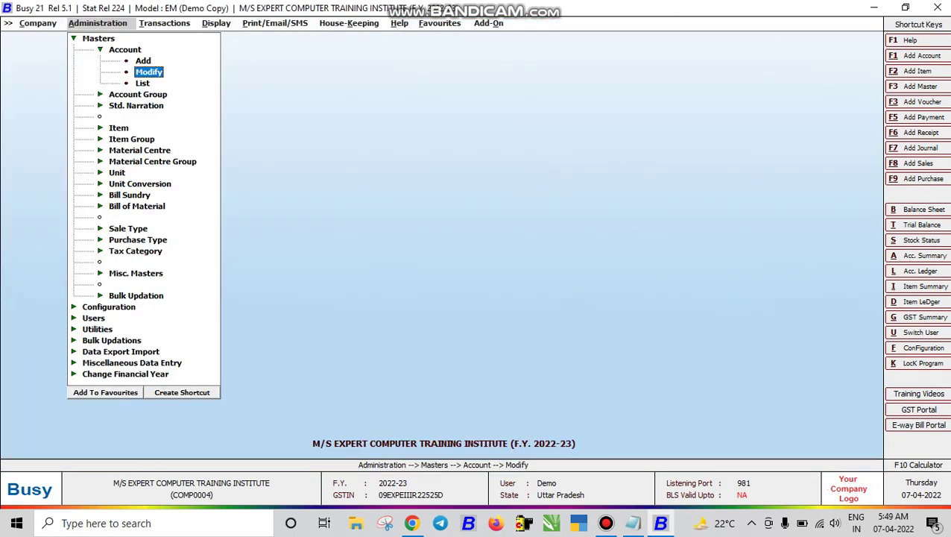
- Check which items already exist among the item masters available for modification
key("Down")
key("Down")
key("Down")
key("Return")
key("Down")
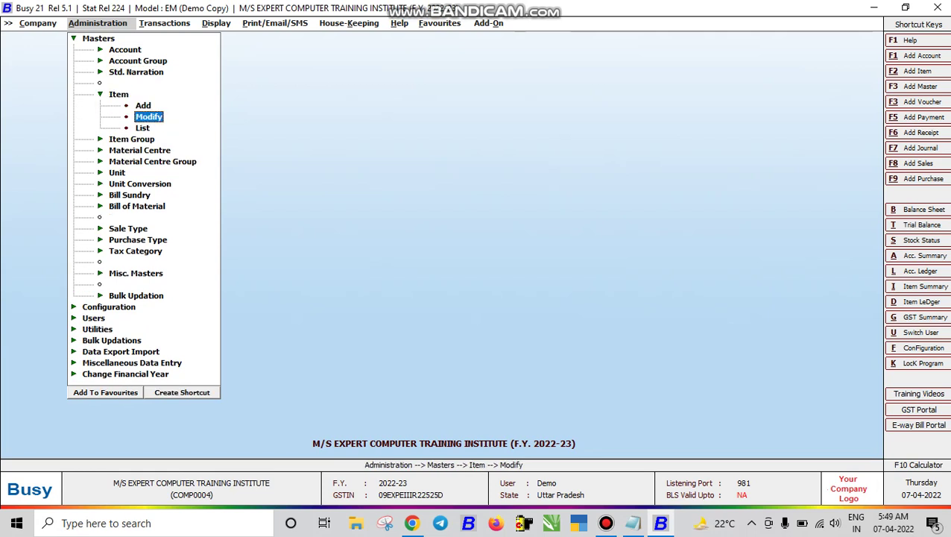
key("Return")
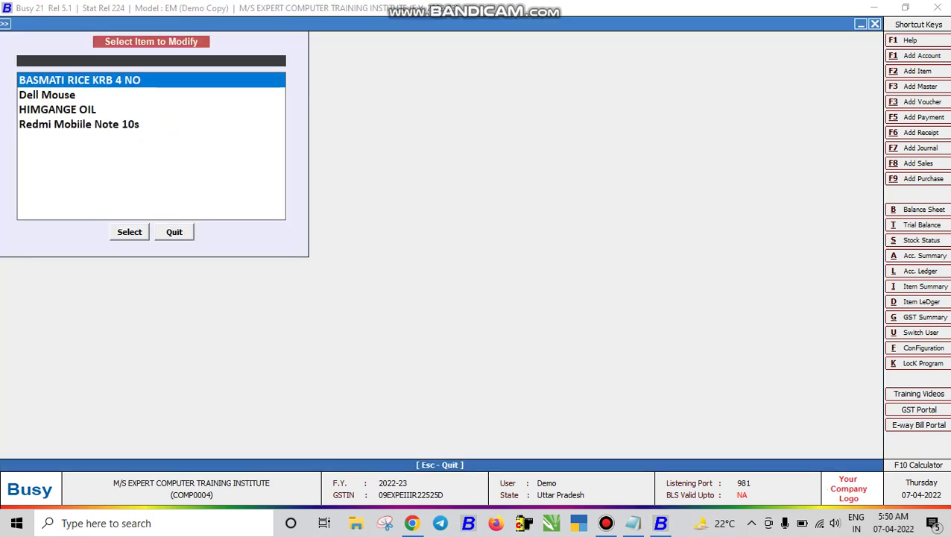
key("Down")
key("Up")
key("Down")
key("Escape")
- Start a new item master and set its name and print name to Keyboard
key("Up")
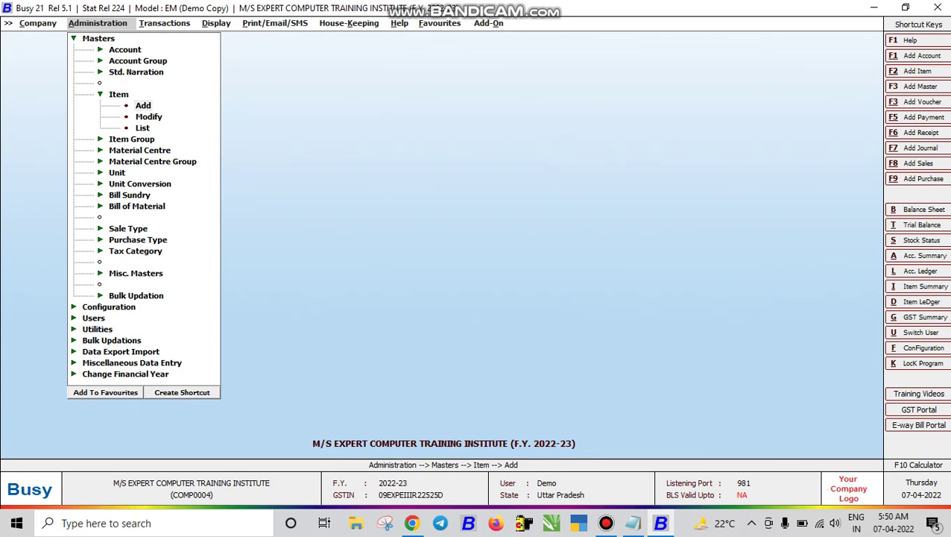
key("Return")
type("k")
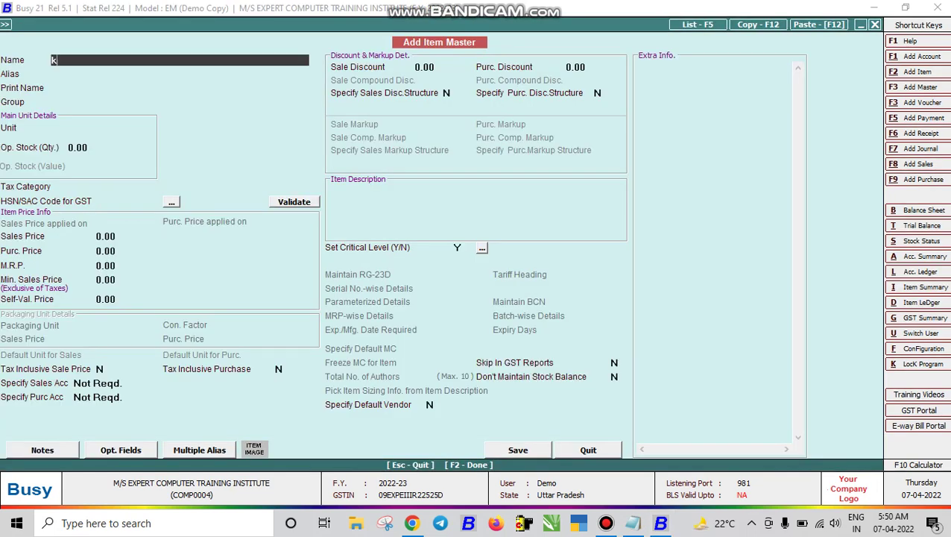
type("eyboard")
key("Return")
key("Return")
key("Return")
- Assign the Keyboard item to the Hardware group
key("Down")
key("Down")
key("Down")
key("Down")
key("Up")
key("Up")
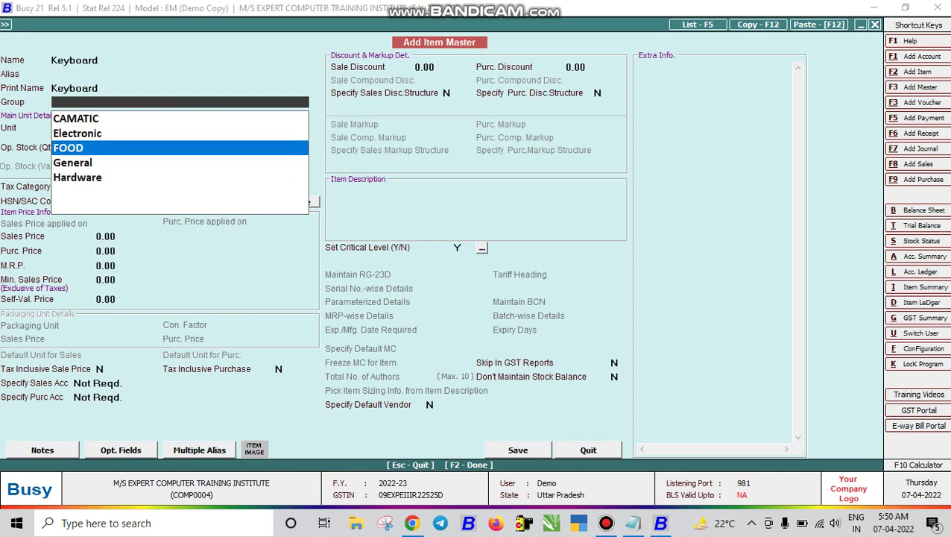
key("Down")
key("Down")
key("Return")
- Edit the Hardware item group from the item form, setting its HSN code to 8474 and keeping the GST 18% tax category
key("Up")
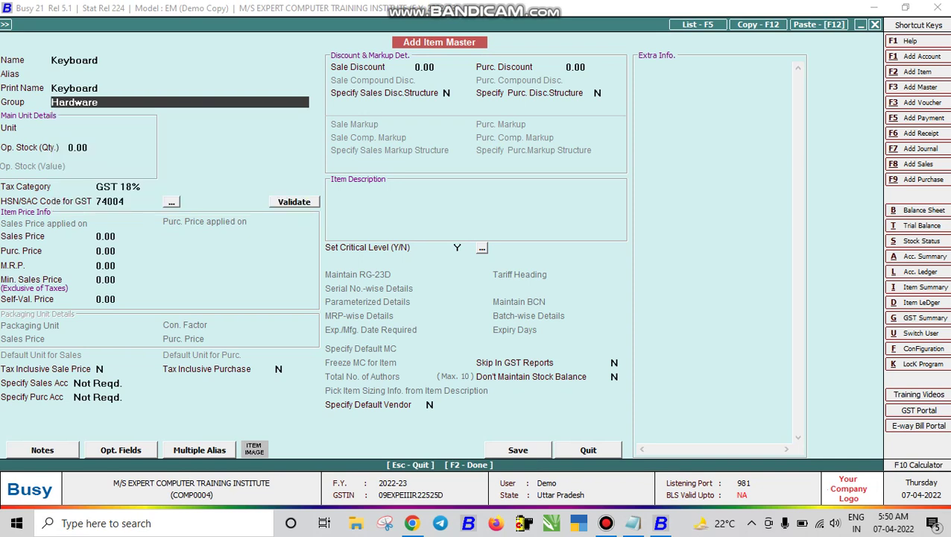
key("ctrl+Return")
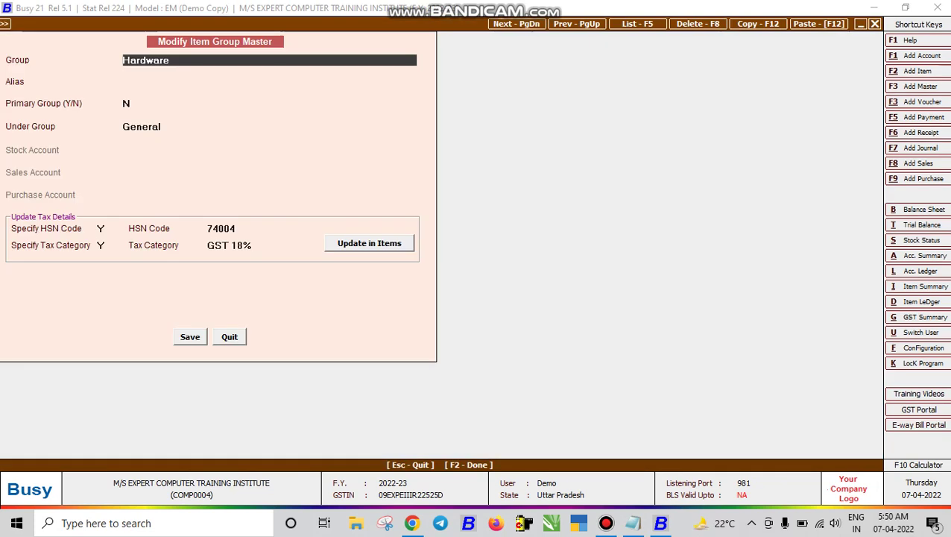
key("Return")
key("Return")
key("Return")
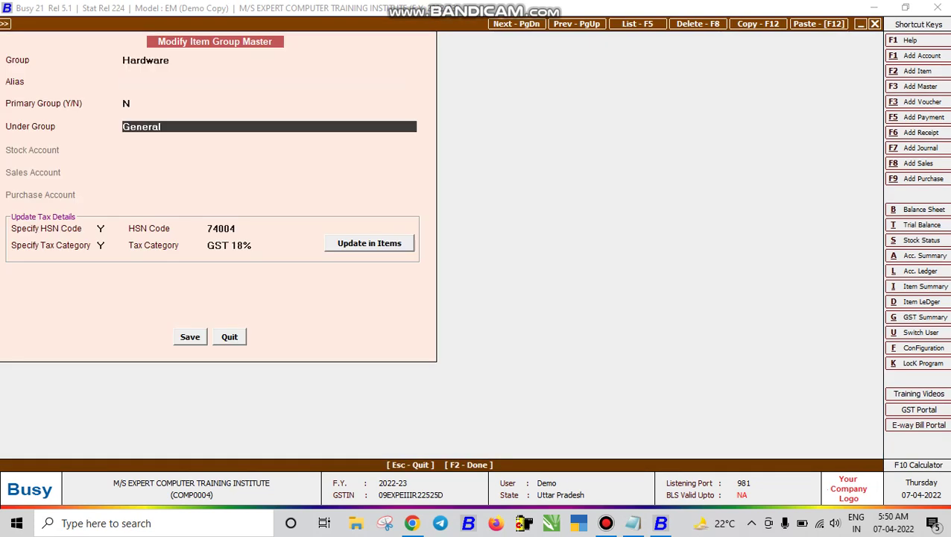
key("Return")
key("Return")
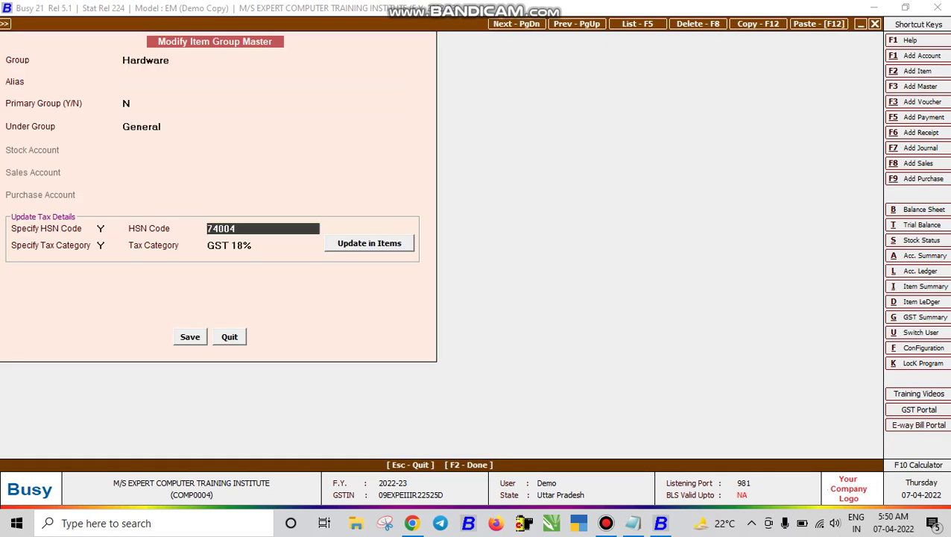
type("8474")
key("Return")
key("Return")
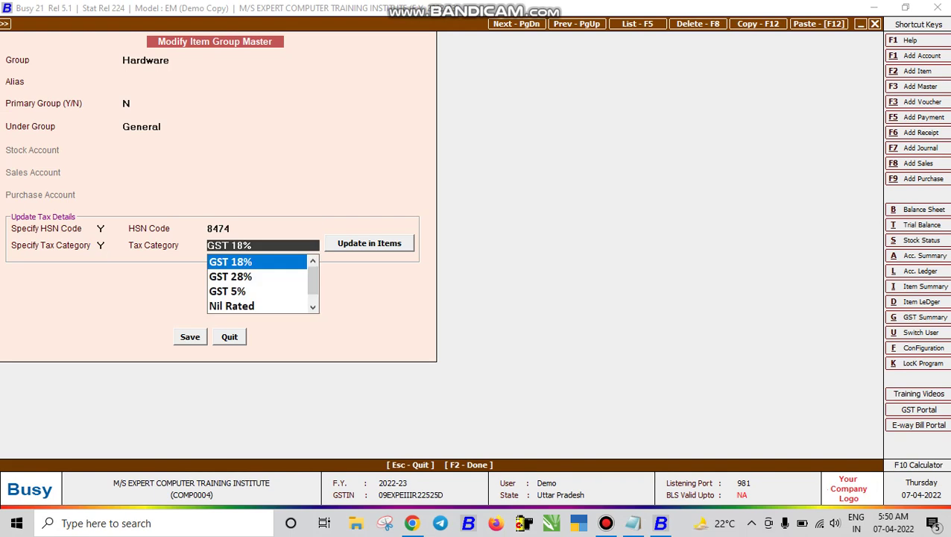
key("Return")
key("Return")
- Start the item tax category update for all items without specifying a category, leave it, and save the Hardware group
key("Return")
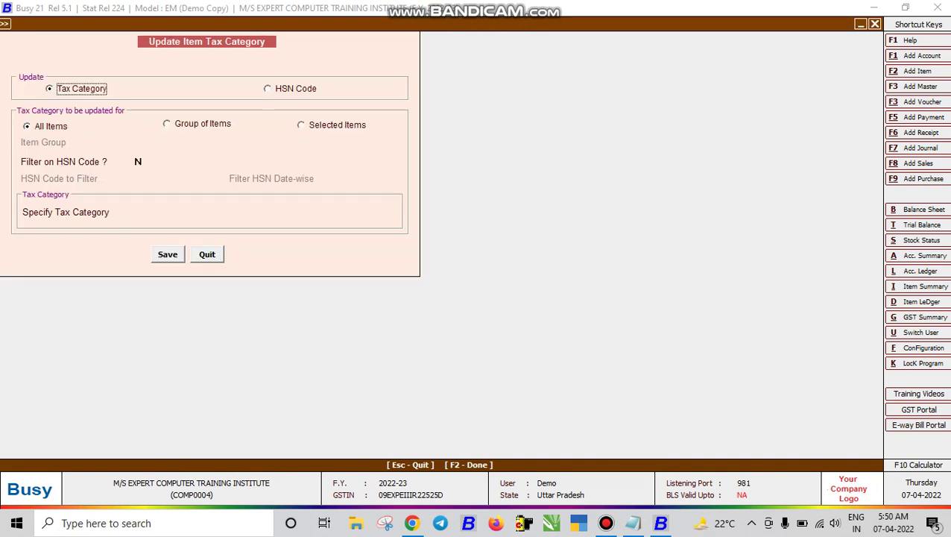
key("F2")
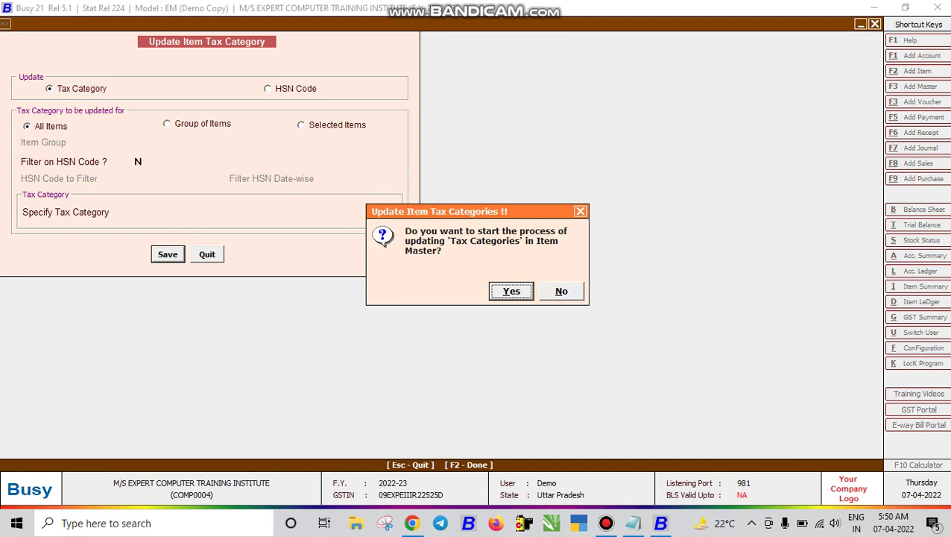
key("Return")
key("Return")
key("Escape")
key("F2")
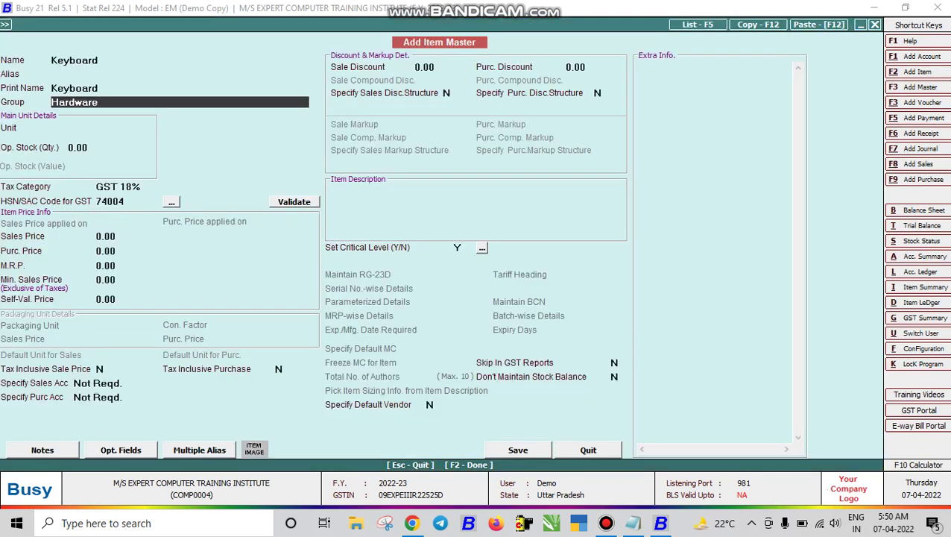
- Set the Keyboard item's unit to Pcs. and save the item
key("Return")
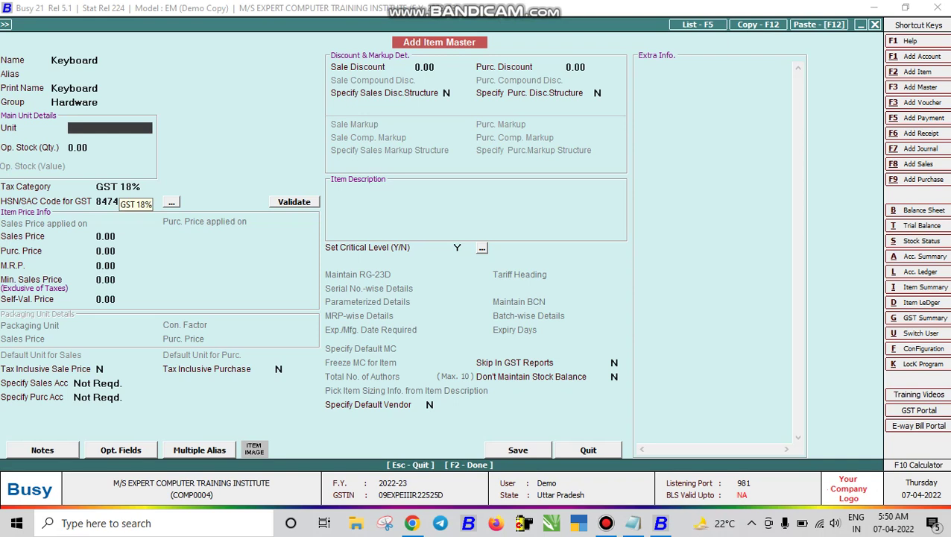
type("pc")
key("Return")
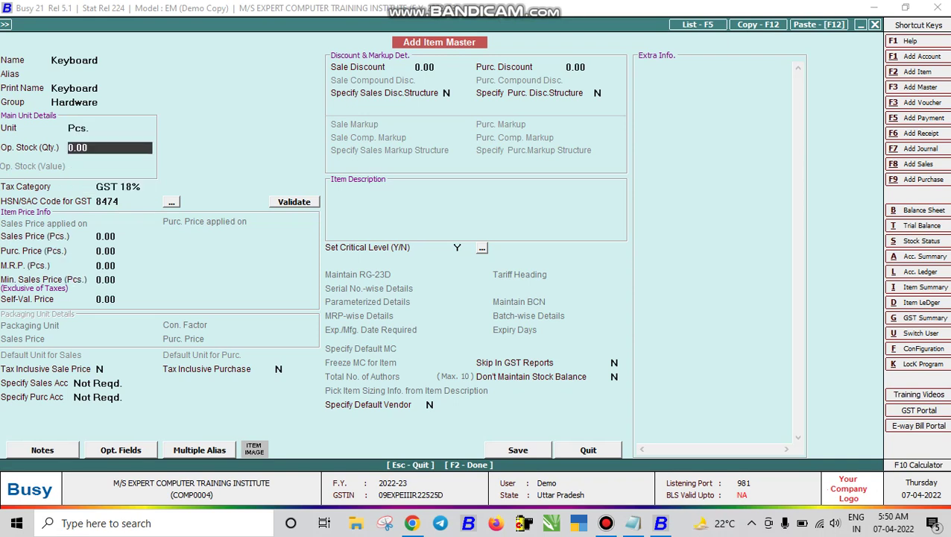
key("Escape")
key("Escape")
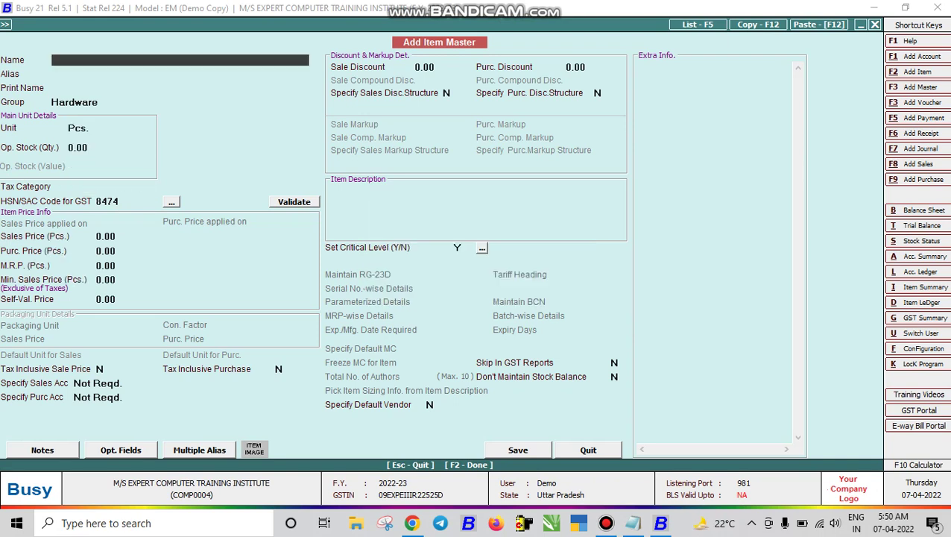
- Add and save another item master named "motherboard h61"
type("motherboard h61")
key("Return")
key("Return")
key("Return")
key("Return")
key("Return")
key("Return")
key("F2")
key("Return")
- Add and save an item master named "acer monitor 32"", and leave the item masters
type("acer monitor 32\"")
key("Return")
key("Return")
key("Return")
key("Return")
key("F2")
key("Escape")
key("Escape")
key("Escape")
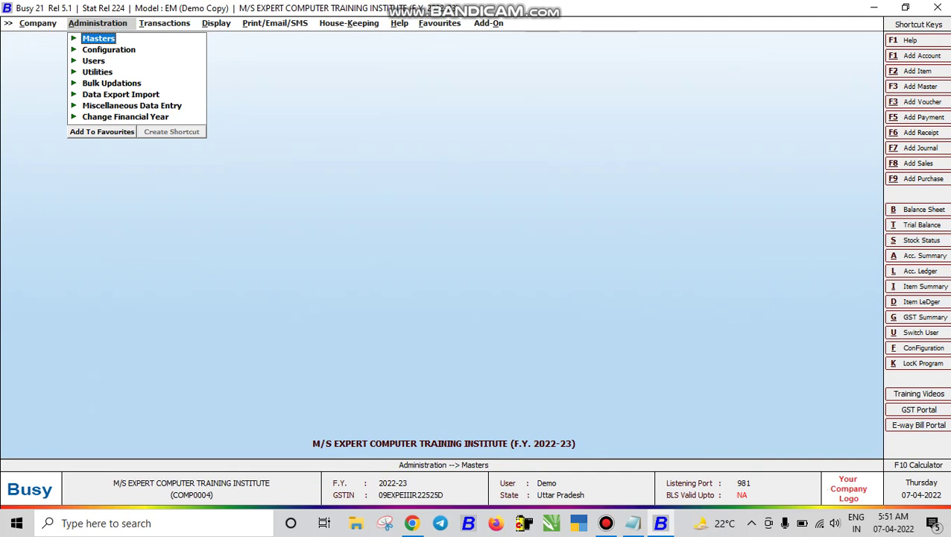
- Start a new purchase voucher in the Main series
key("Right")
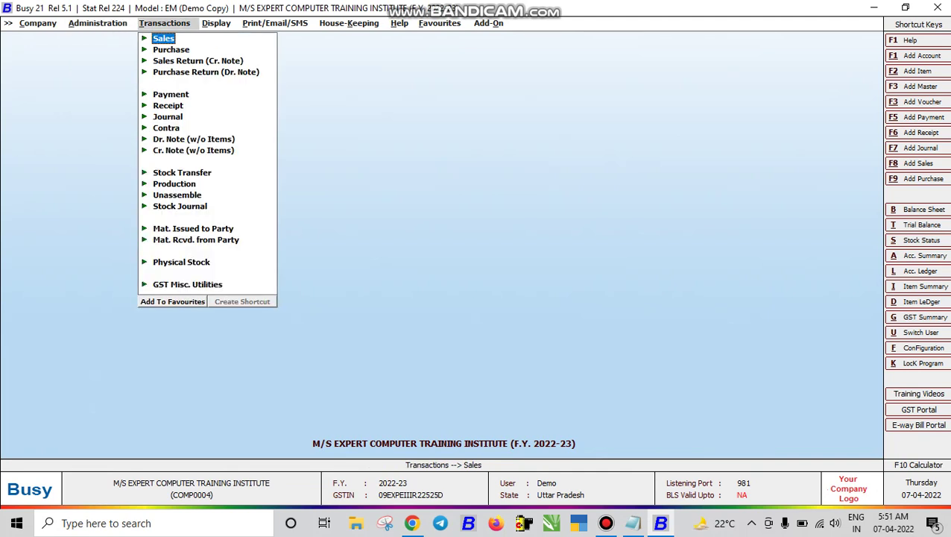
key("Down")
key("Return")
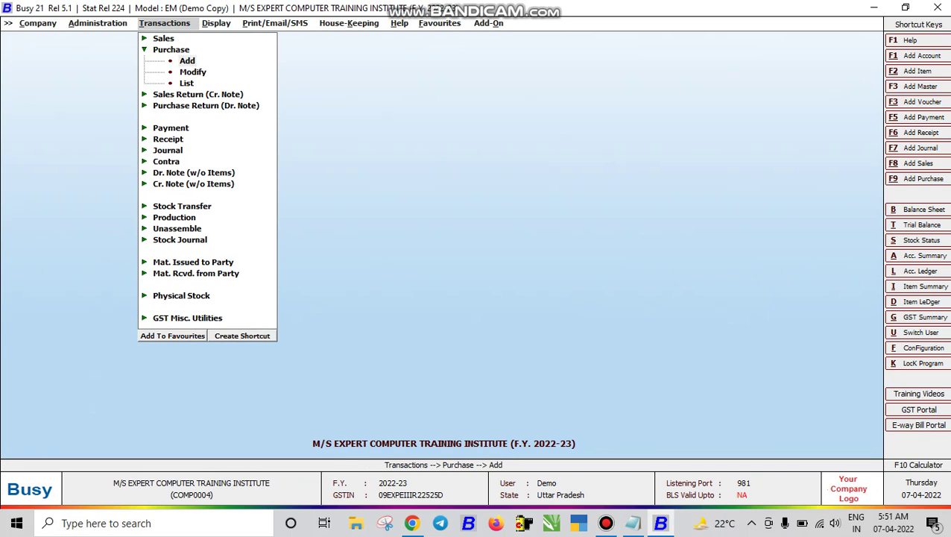
key("Return")
key("Return")
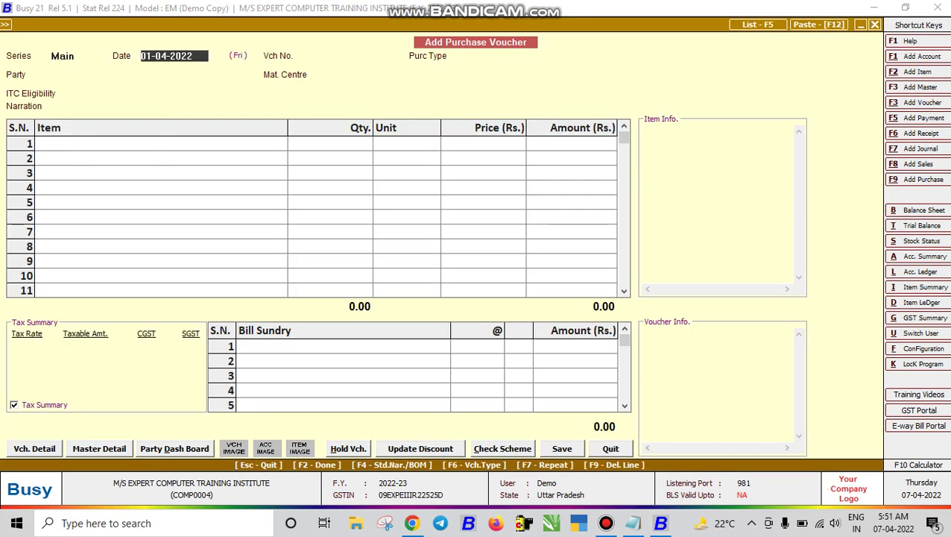
- Append "Date 07-04-2022" to the purchase line in Notepad and set the Busy purchase voucher's date to 07-04-2022
key("alt+Tab")
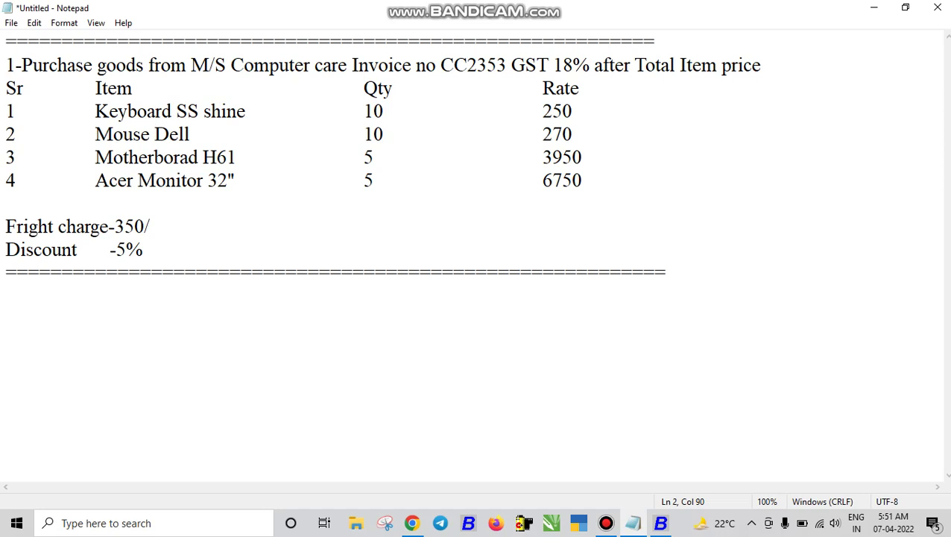
type("Date 07-04-2022")
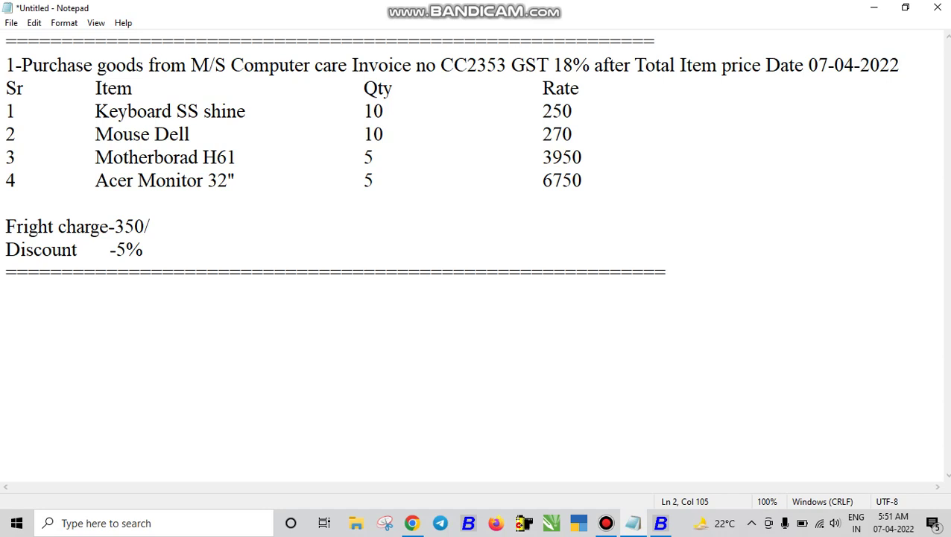
key("alt+Tab")
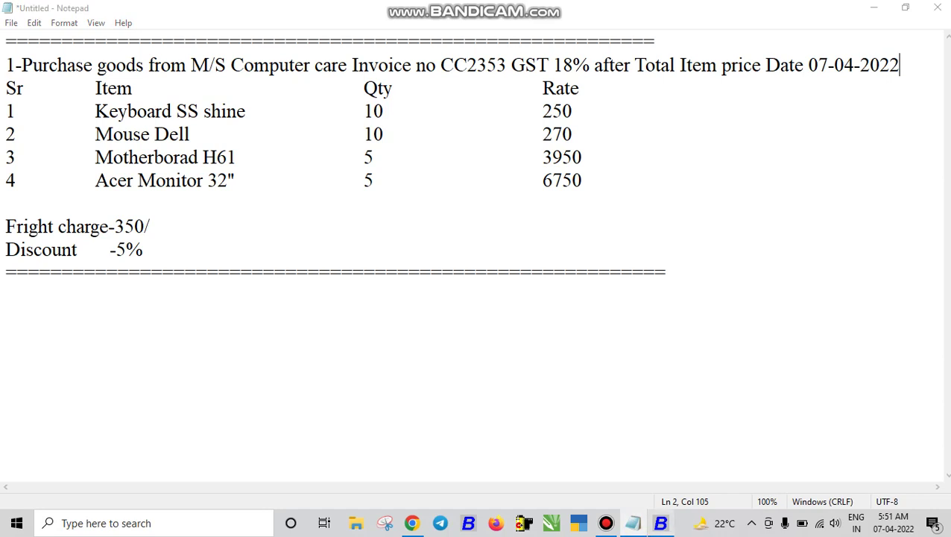
type("07-04-2022")
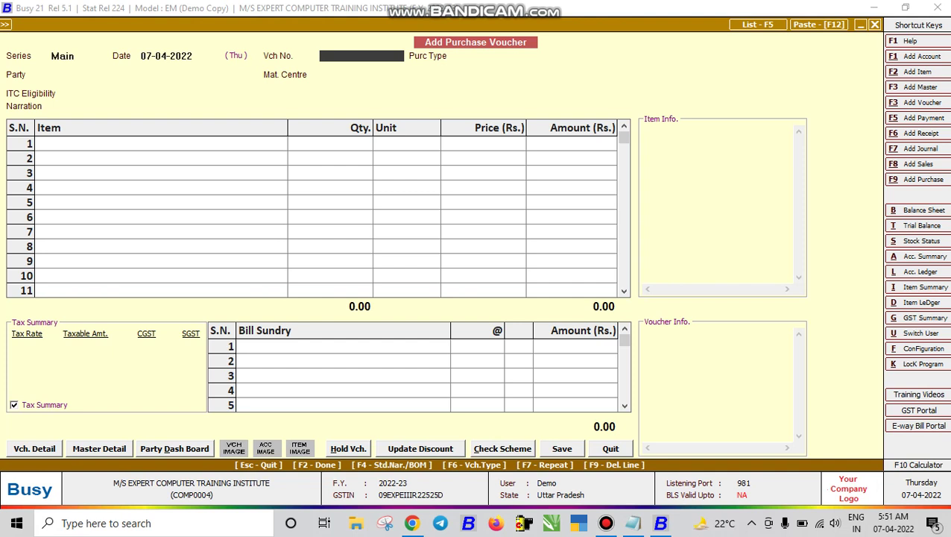
- Look up the invoice number in the Notepad notes and enter cc2353 as the voucher number in Busy
left_click(633, 522)
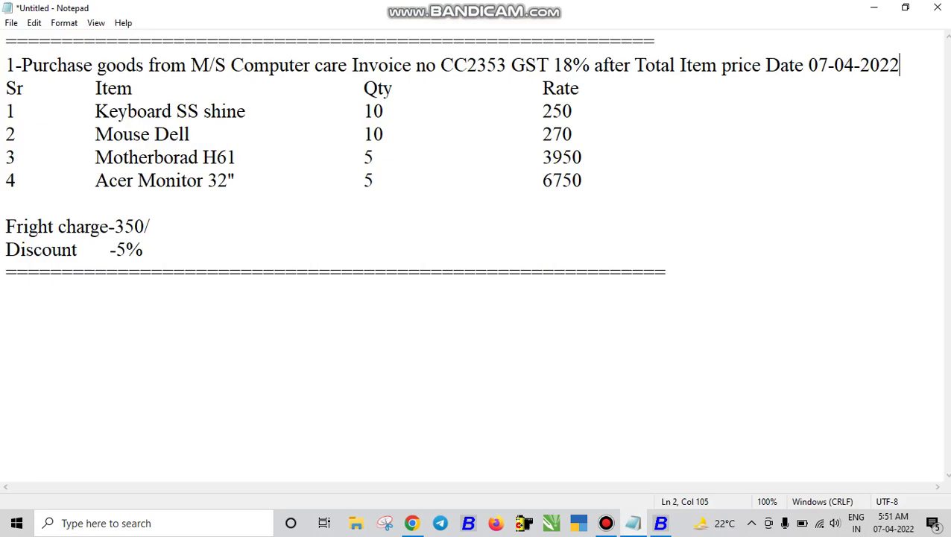
left_click_drag(440, 65, 507, 65)
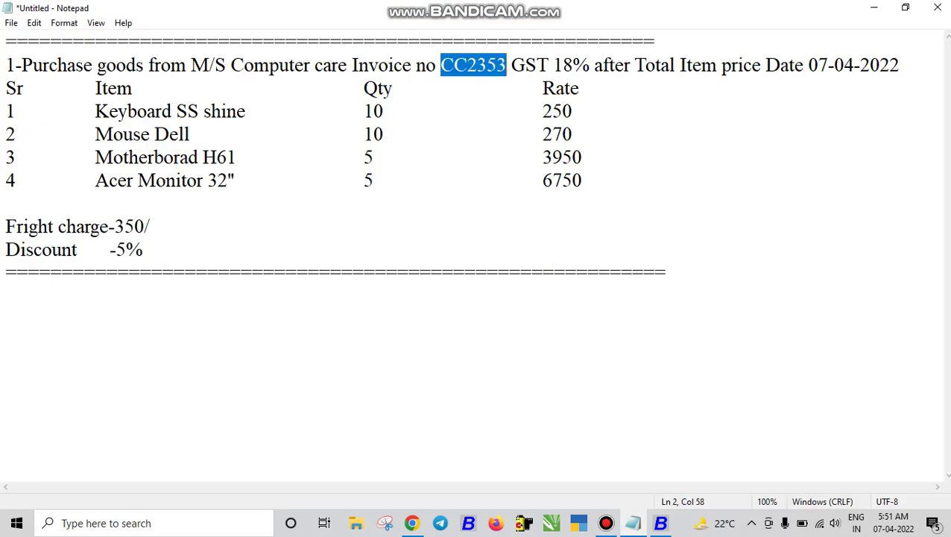
key("alt+Tab")
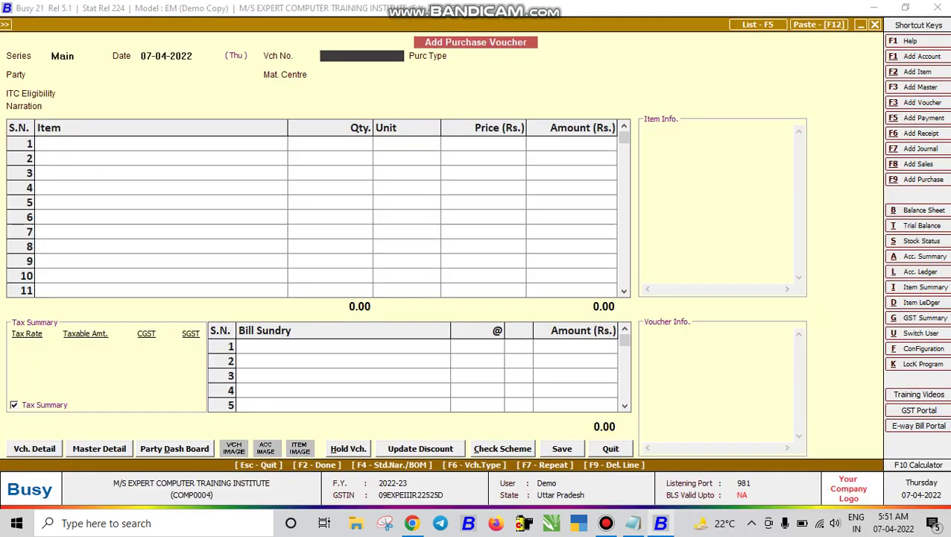
type("cc23")
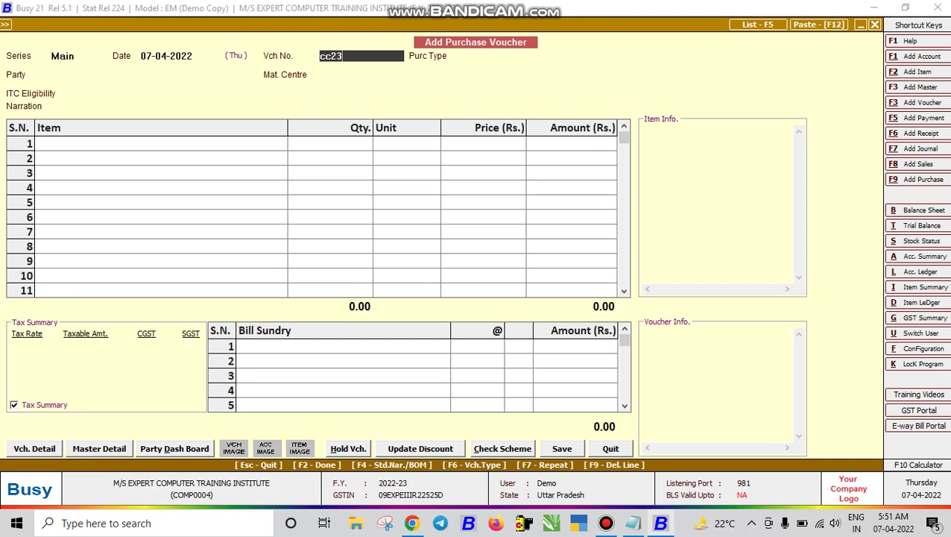
type("53")
key("Return")
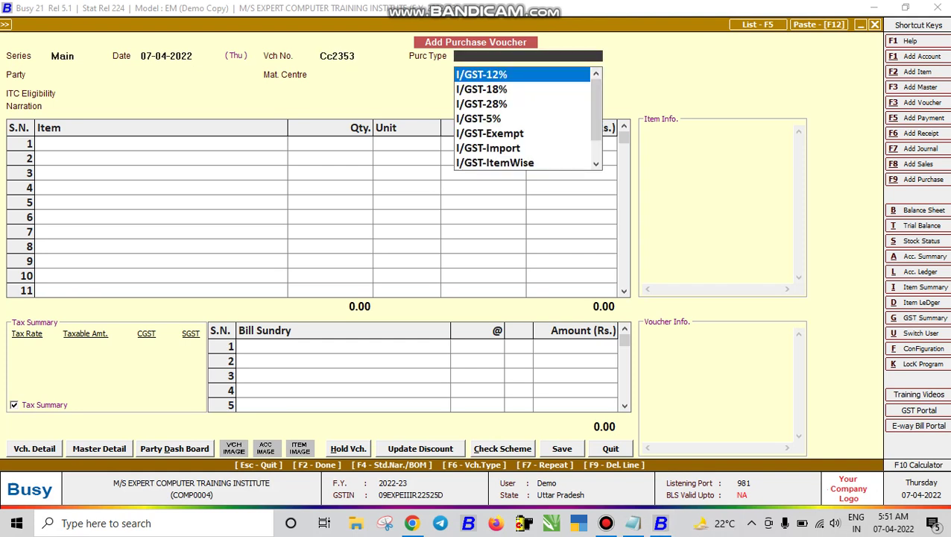
- Insert "From UP" after "Computer care" in the purchase line of the Notepad notes
key("alt+Tab")
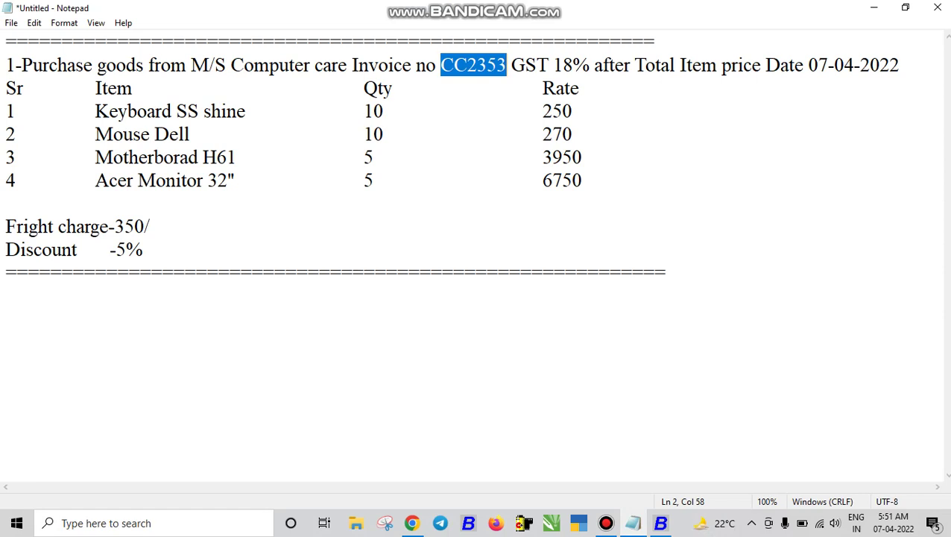
left_click_drag(353, 65, 347, 66)
key("Left")
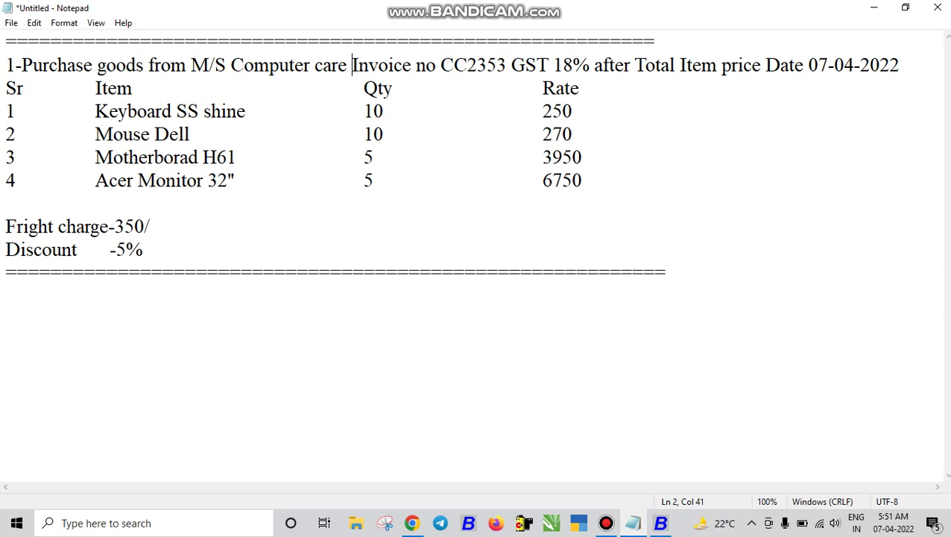
type("From Up")
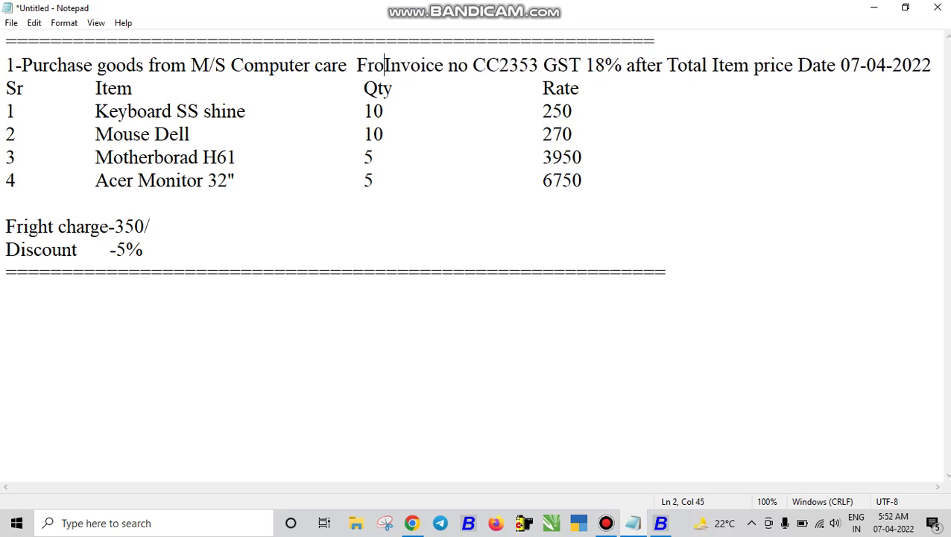
key("BackSpace")
type("P")
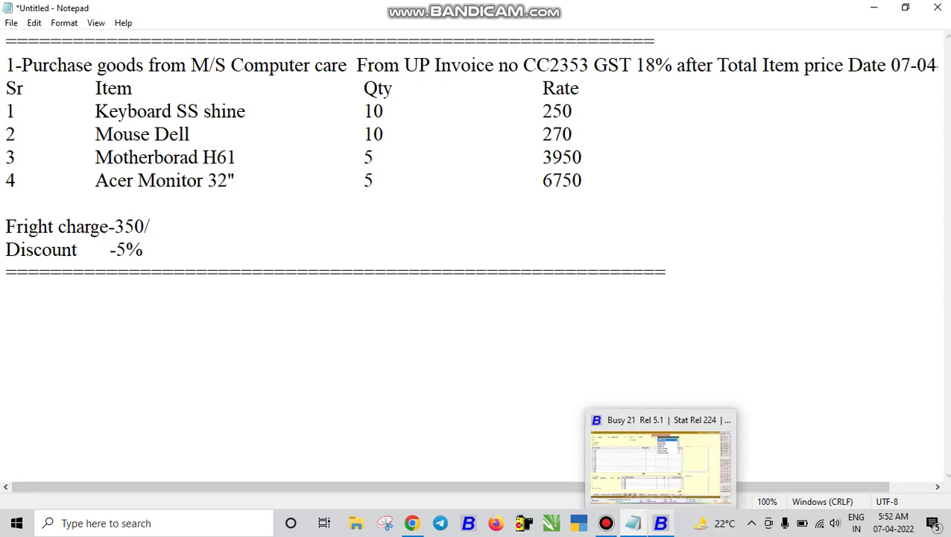
- Switch back to Busy and set the voucher's purchase type to L/GST-18%
left_click(661, 522)
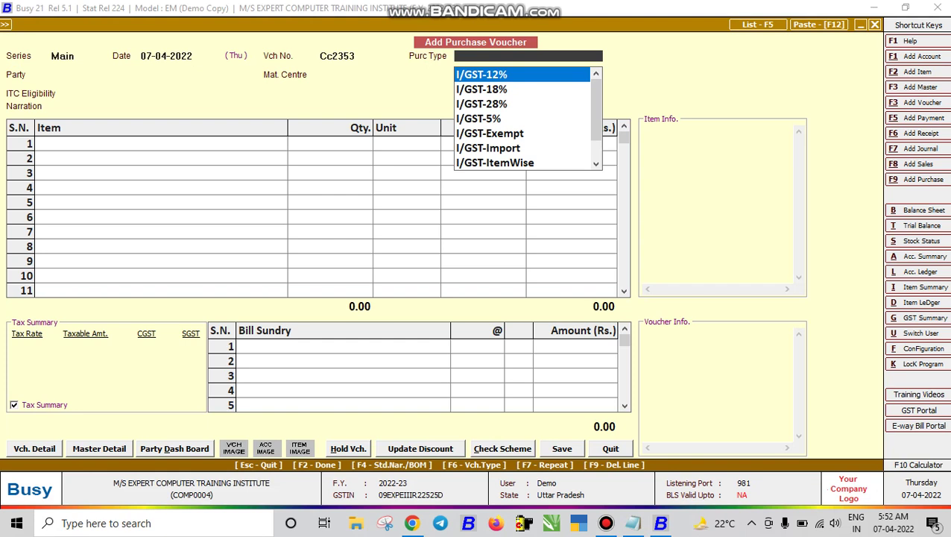
type("l")
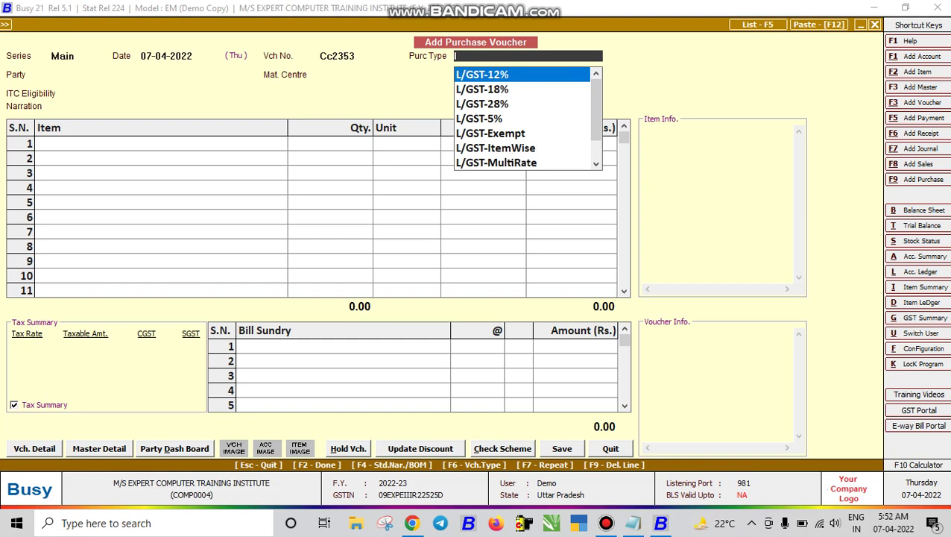
key("Down")
key("Return")
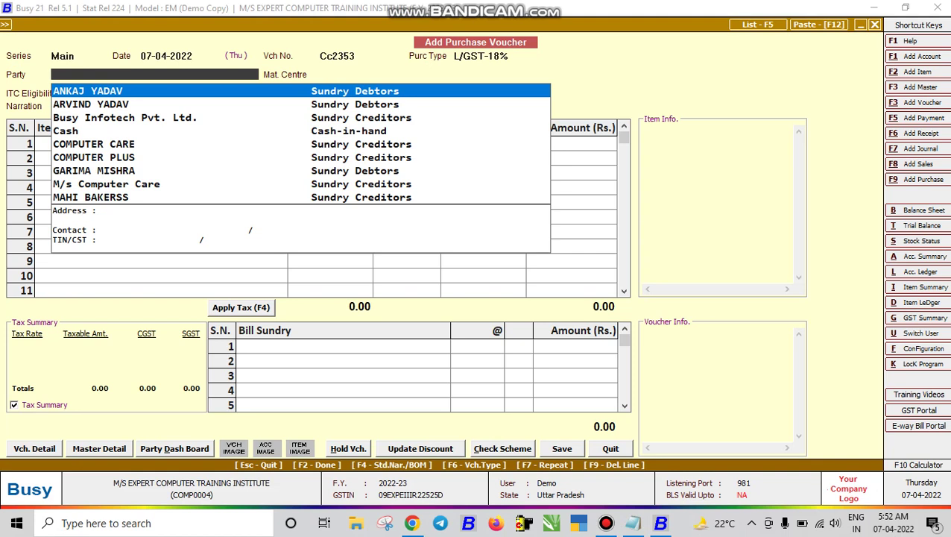
- Set the voucher's party to COMPUTER CARE and agree to continue with an unregistered party
type("com")
key("Return")
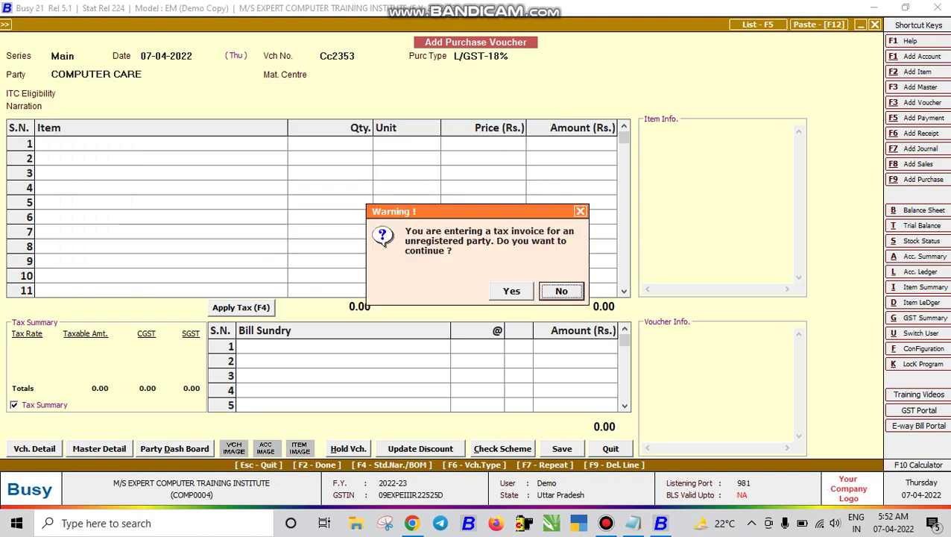
key("Left")
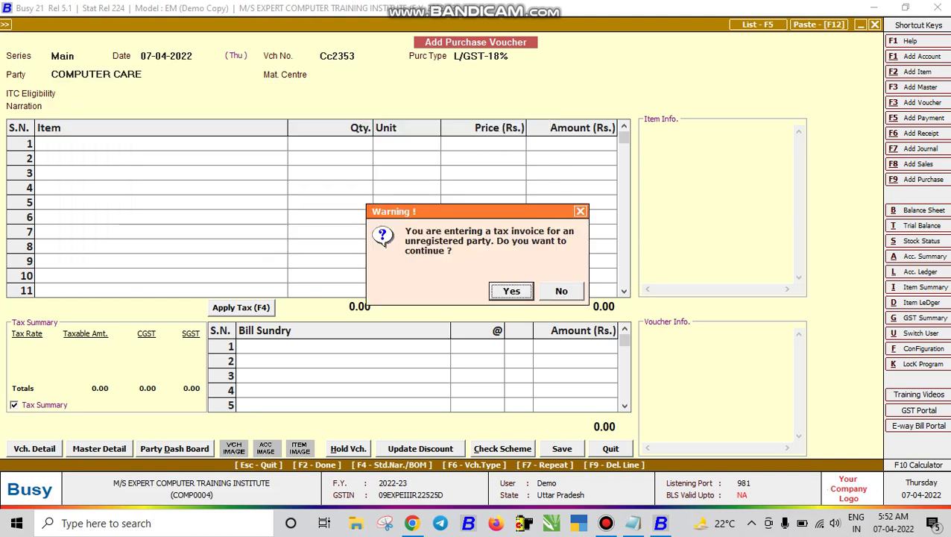
key("Return")
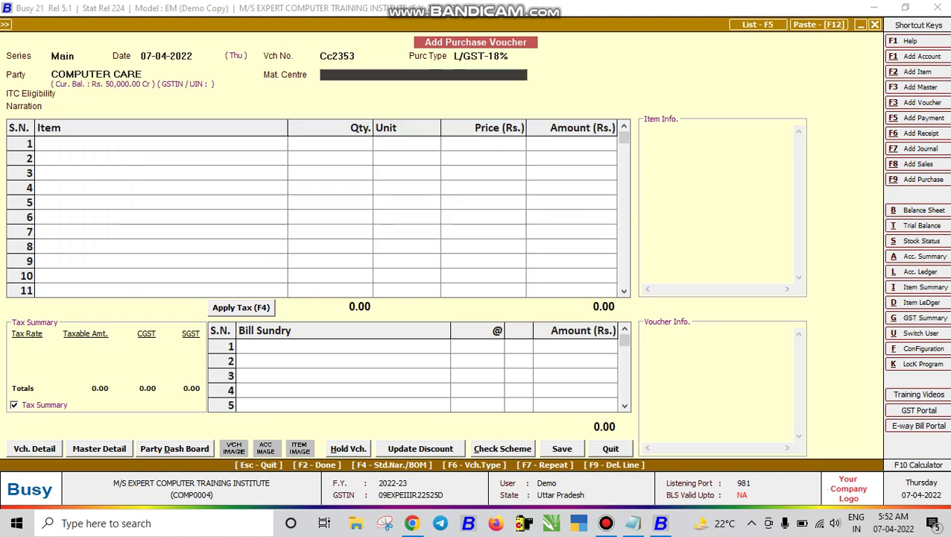
- Set the material centre to Main Store and ITC eligibility to Input Goods/Services, leaving the narration blank
key("Return")
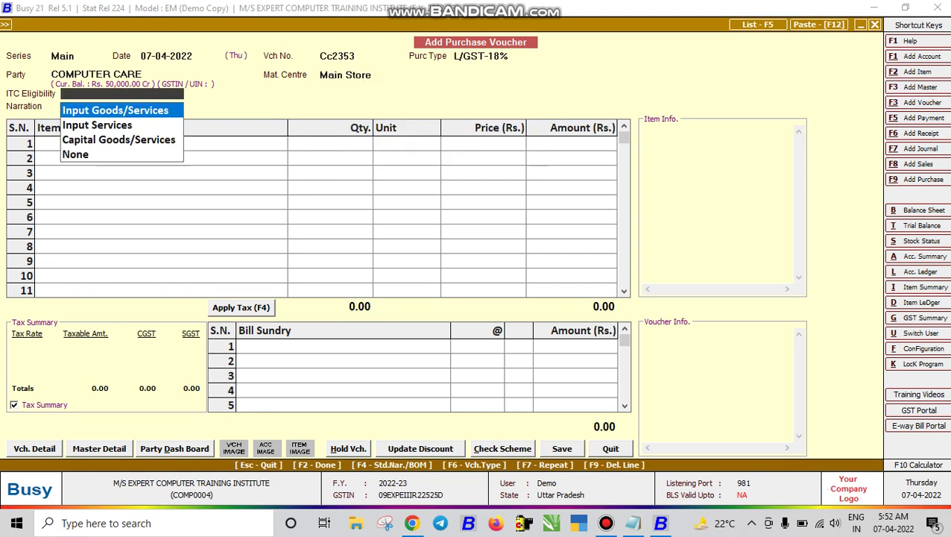
key("Return")
key("Return")
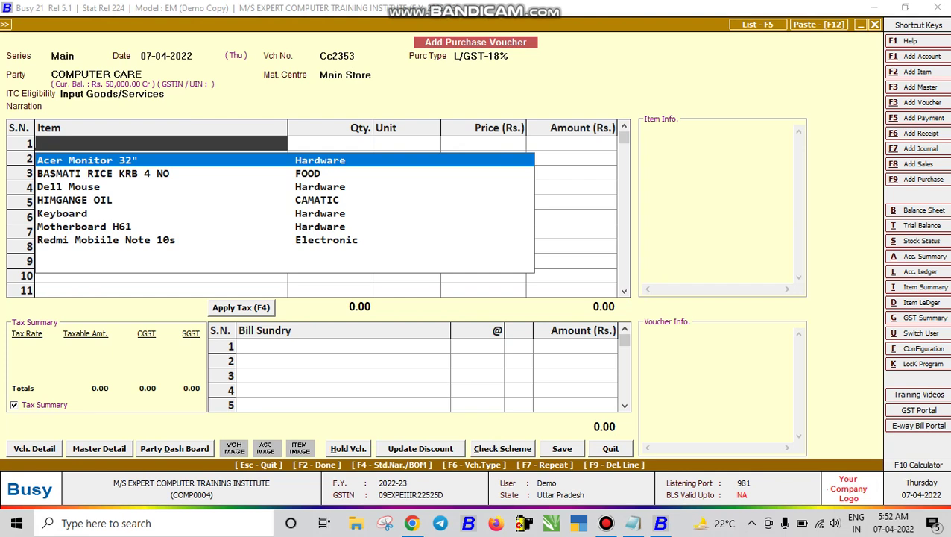
- Check the item list in Notepad and enter Keyboard on the first item row with quantity 10 and price 250
left_click(633, 524)
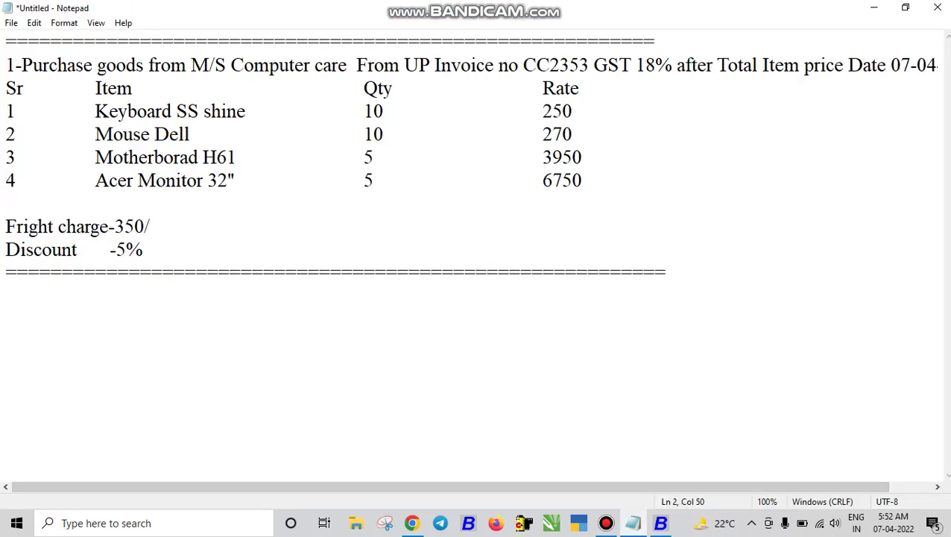
left_click(633, 524)
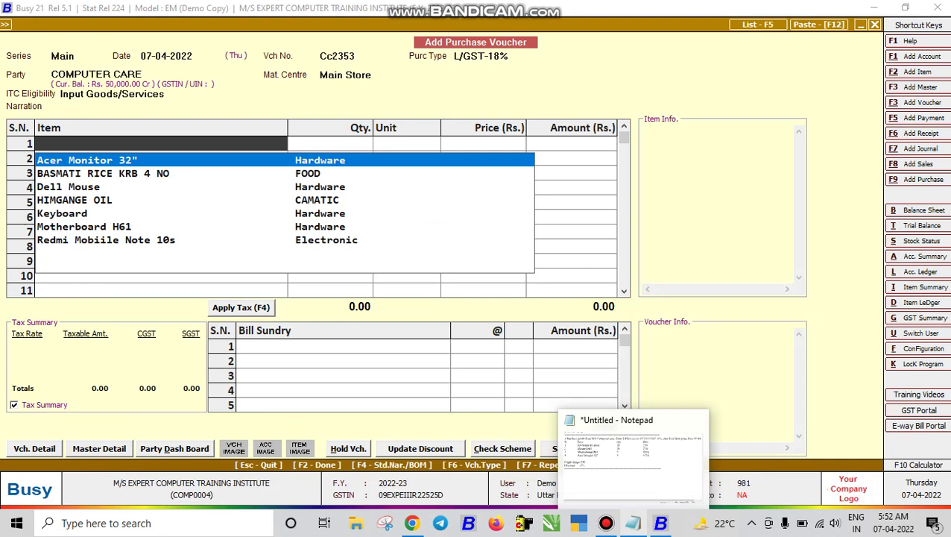
type("key")
key("Return")
type("10")
key("Return")
key("Return")
type("250")
key("Return")
key("Return")
- Enter Dell Mouse on the second item row with quantity 10 and price 270, following the Notepad list
left_click(633, 523)
key("alt+Tab")
type("mo")
key("Down")
key("Down")
key("Return")
type("10")
key("Return")
key("Return")
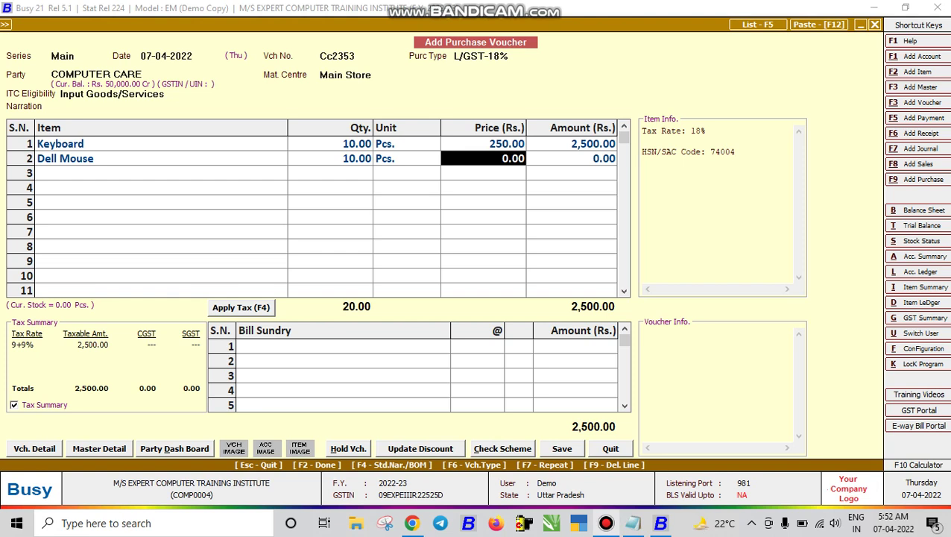
key("alt+Tab")
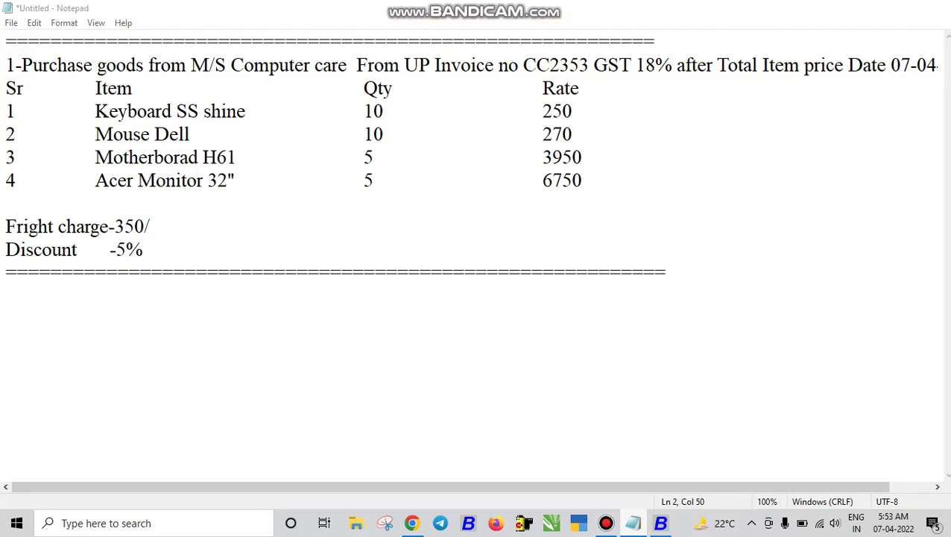
key("alt+Tab")
type("270")
key("Return")
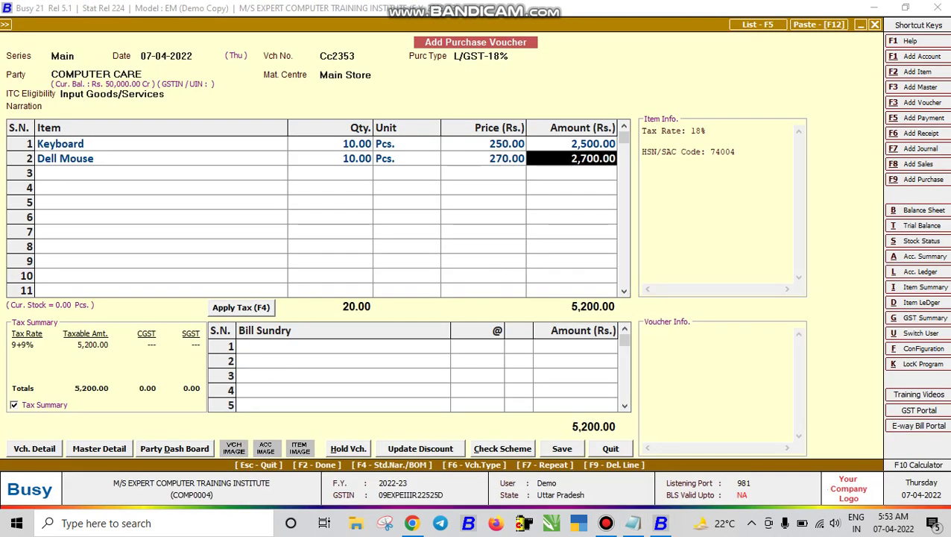
key("Return")
- Enter Motherboard H61 on the third item row with quantity 5 and price 3,950, following the Notepad list
type("mo")
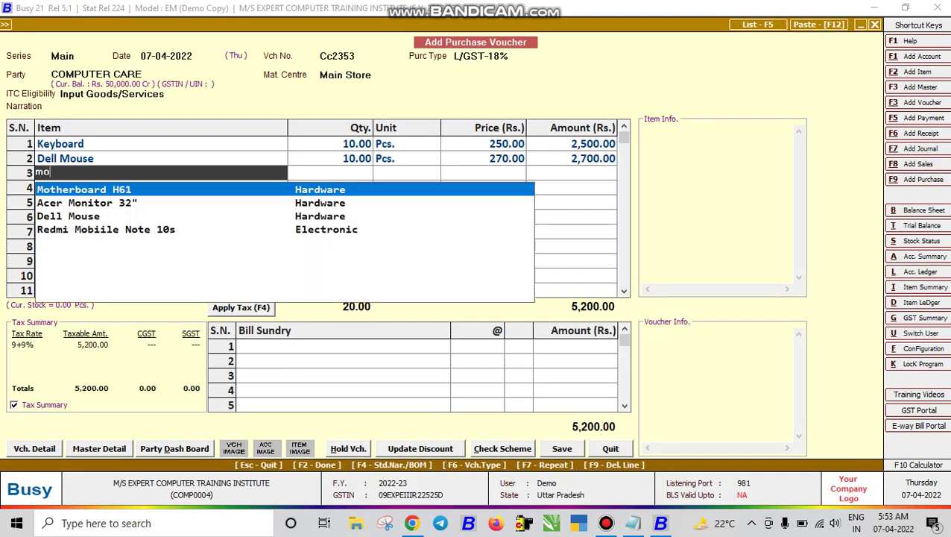
key("Return")
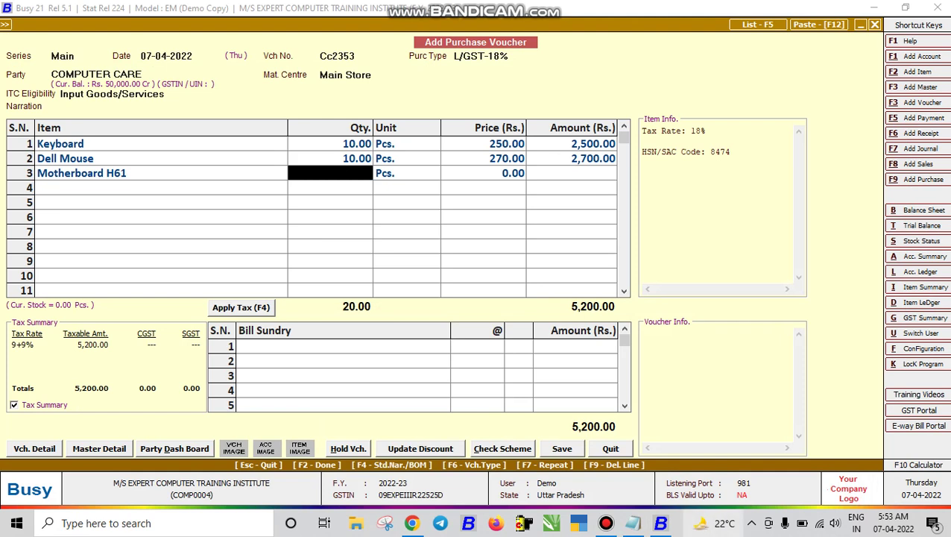
left_click(633, 522)
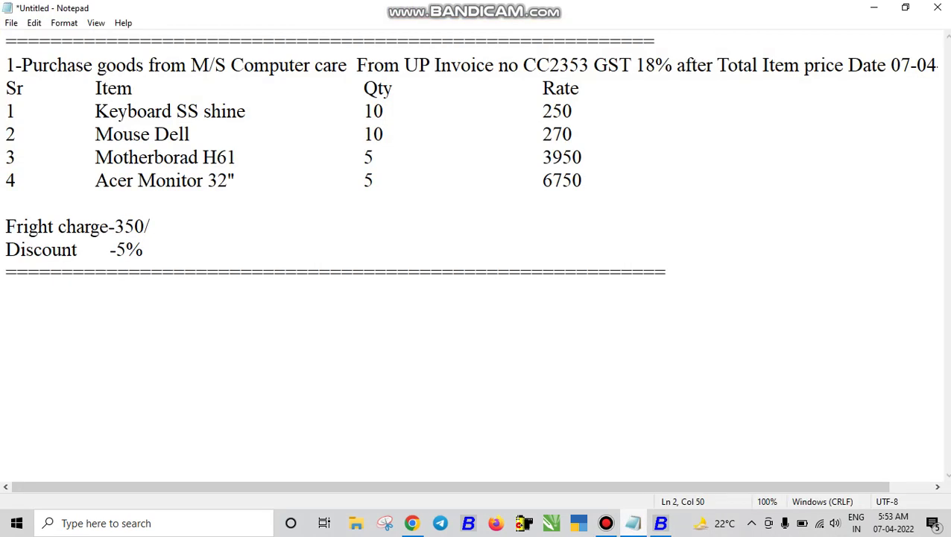
key("alt+Tab")
type("5")
key("Return")
type("3,950")
key("Return")
key("Return")
- Enter Acer Monitor 32" on the fourth item row with quantity 5 and price 6750, following the Notepad list
key("alt+Tab")
key("alt+Tab")
type("ac")
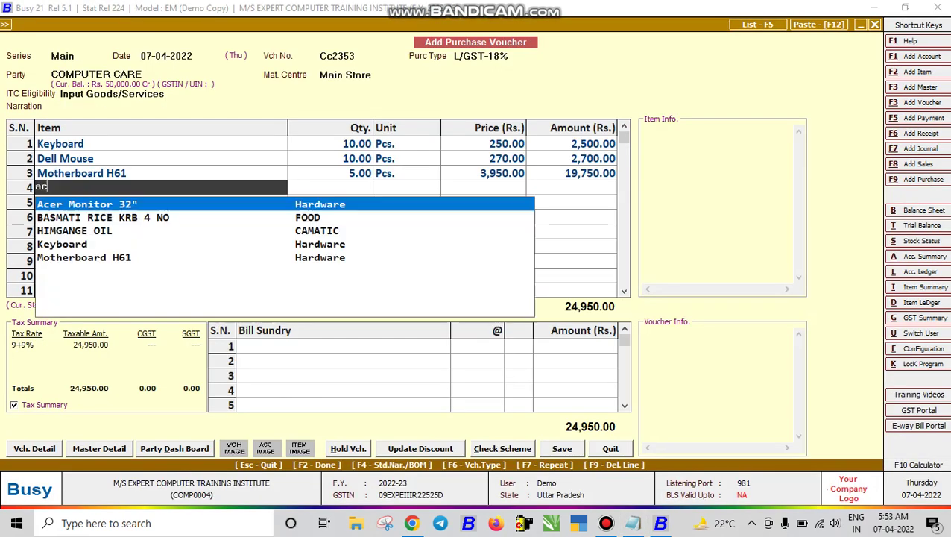
key("Return")
type("5")
key("Return")
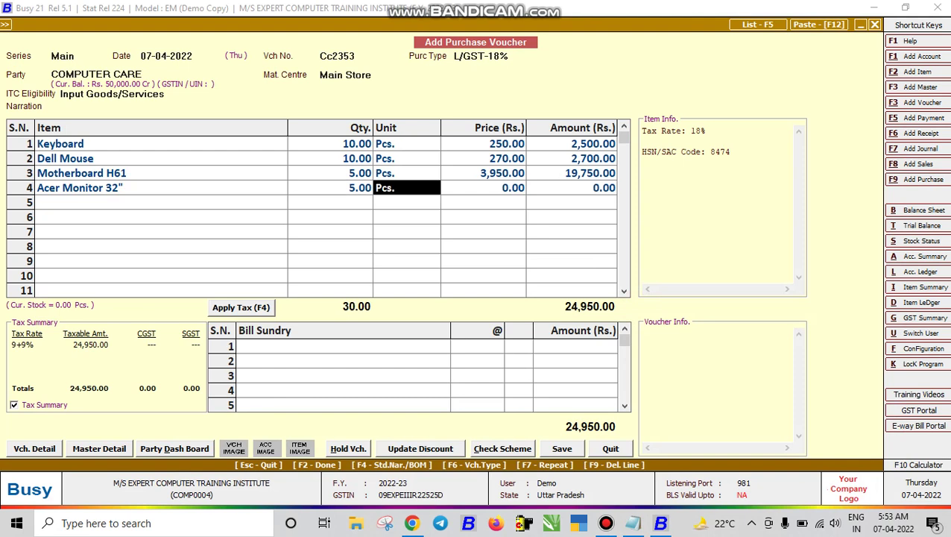
key("alt+Tab")
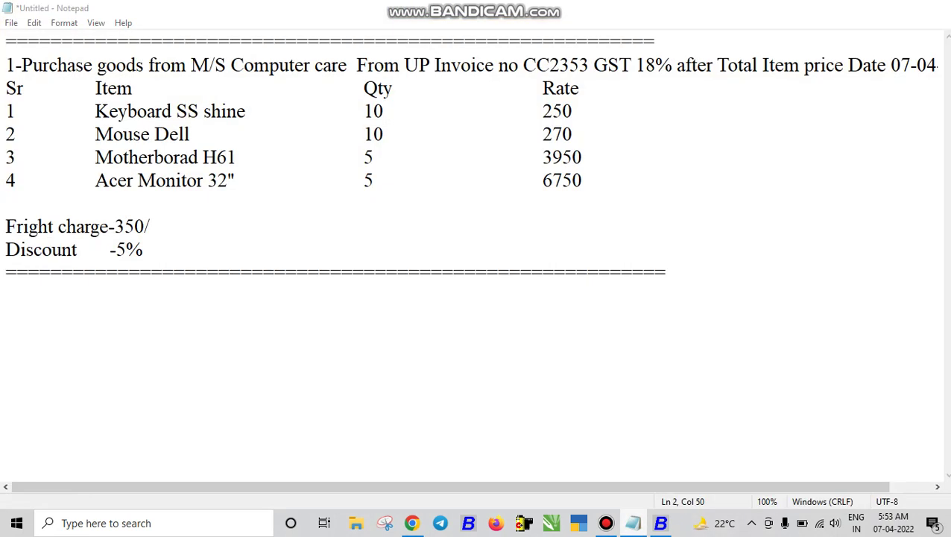
key("alt+Tab")
key("Return")
type("6750")
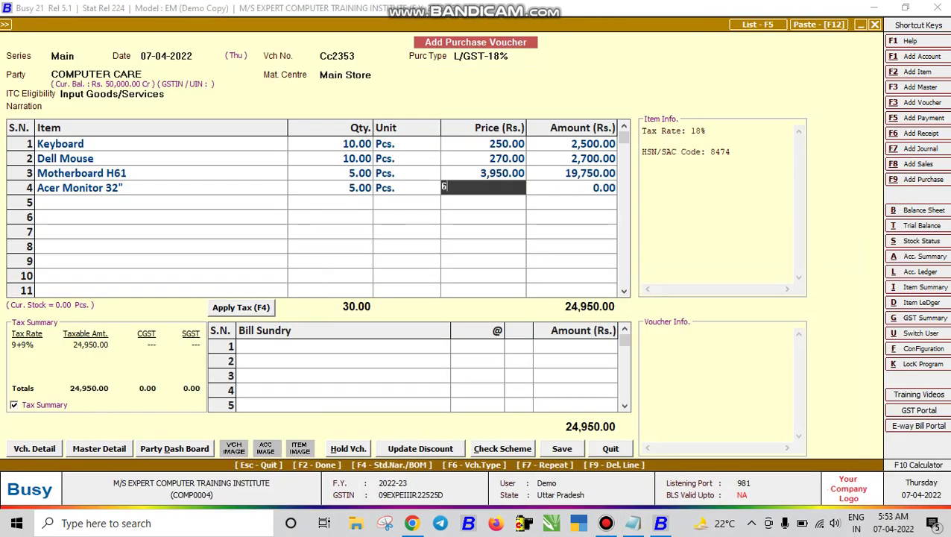
key("Return")
key("Return")
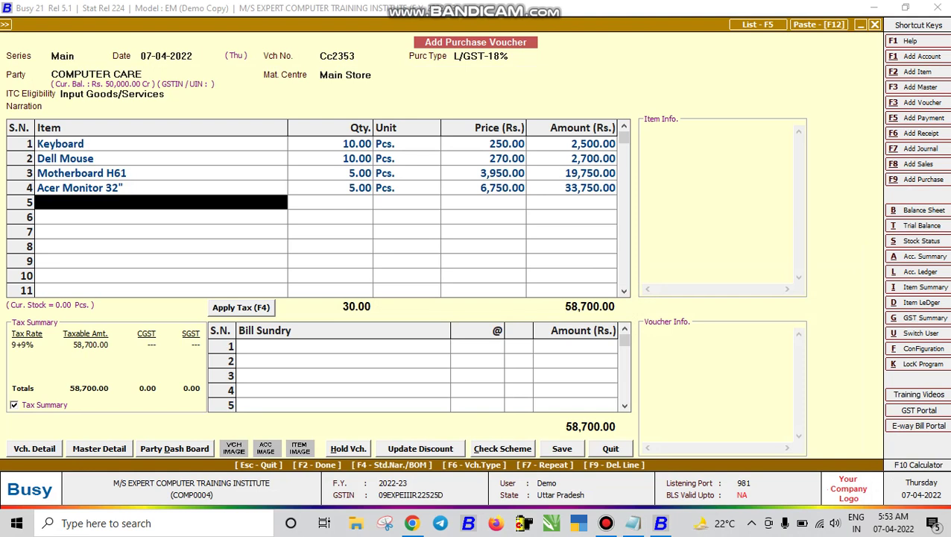
- Finish the item list and apply the tax, adding CGST and SGST at 9% each as bill sundries
key("F4")
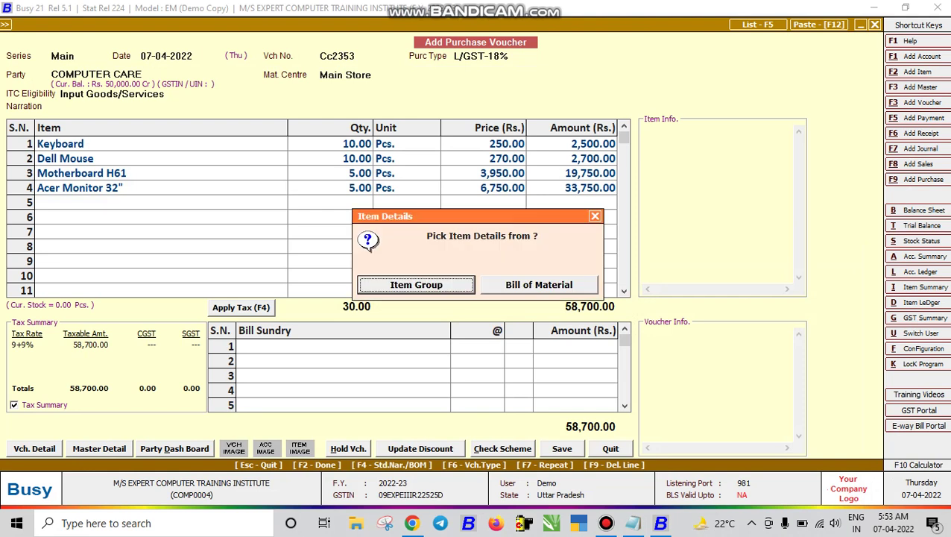
key("Escape")
key("Return")
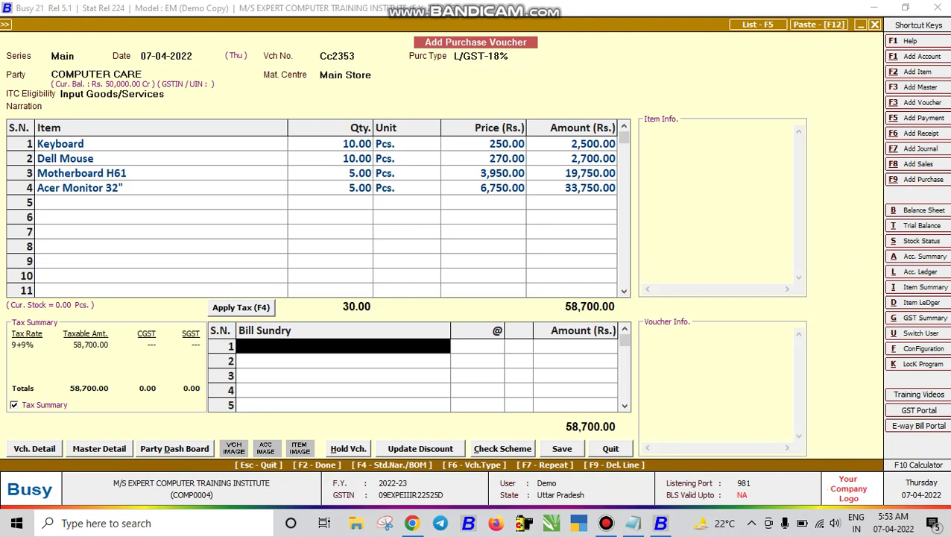
key("F4")
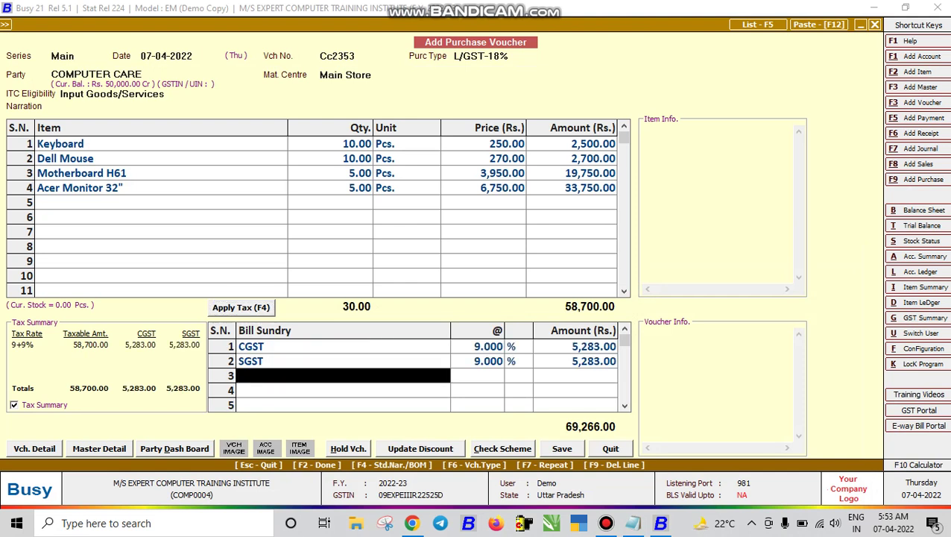
- Add Freight & Forwarding Charges of 350 as the third bill sundry, following the Notepad list
left_click(633, 523)
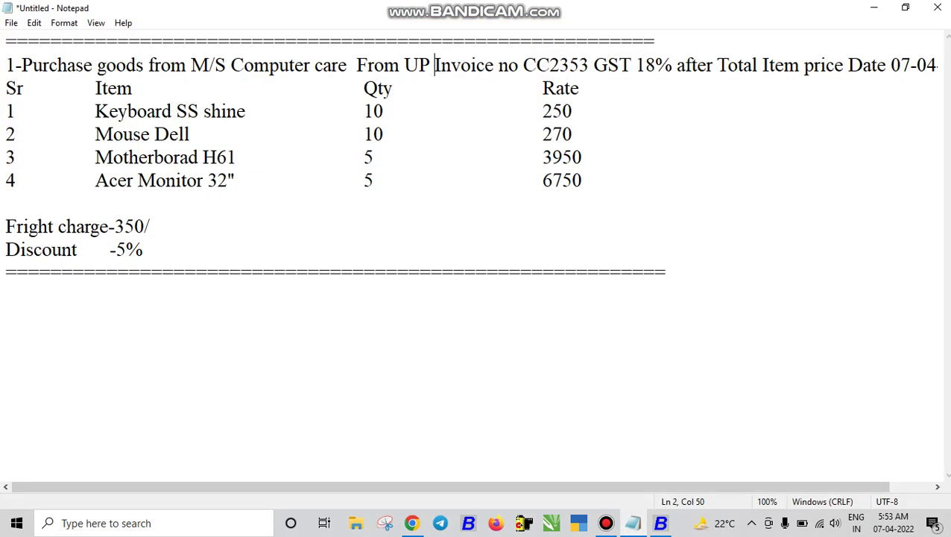
left_click(661, 523)
type("fr")
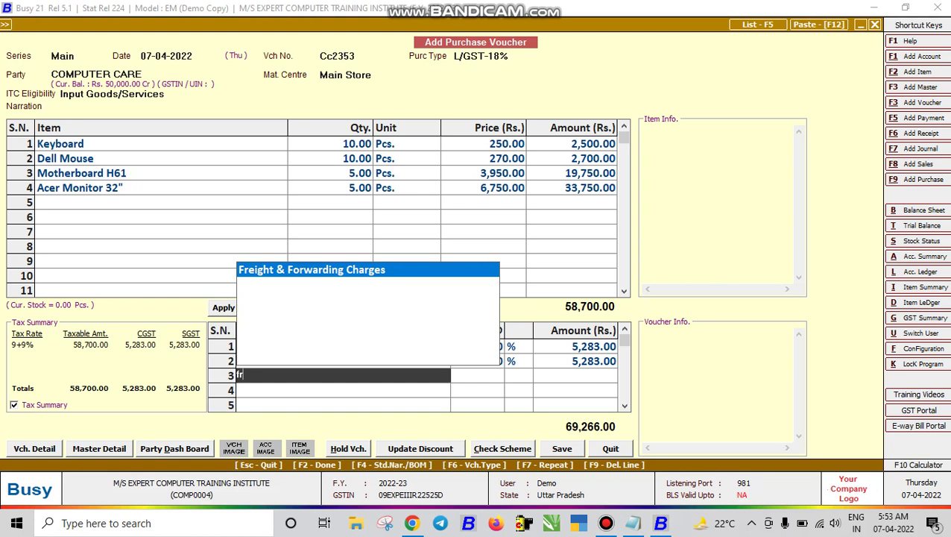
key("Return")
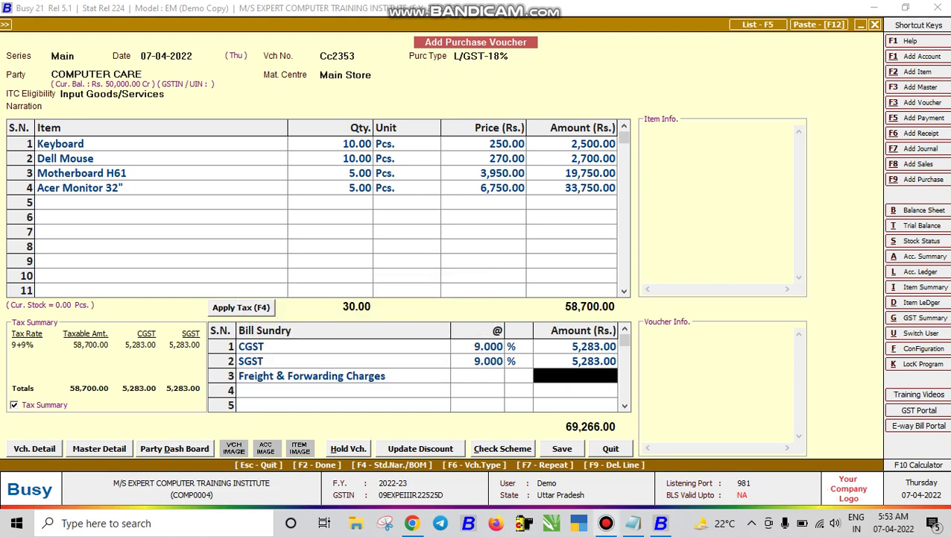
key("alt+Tab")
key("alt+Tab")
type("350")
key("Return")
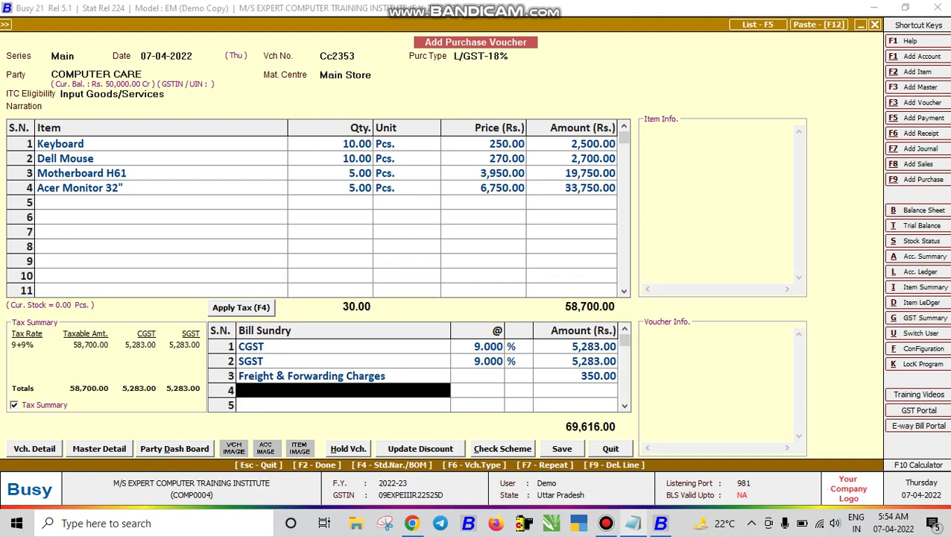
type("d")
key("Return")
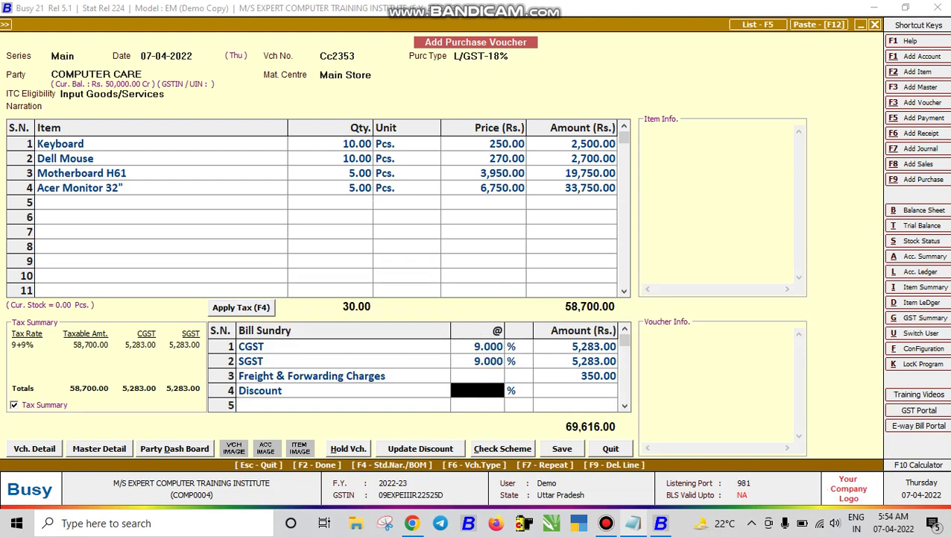
type("5")
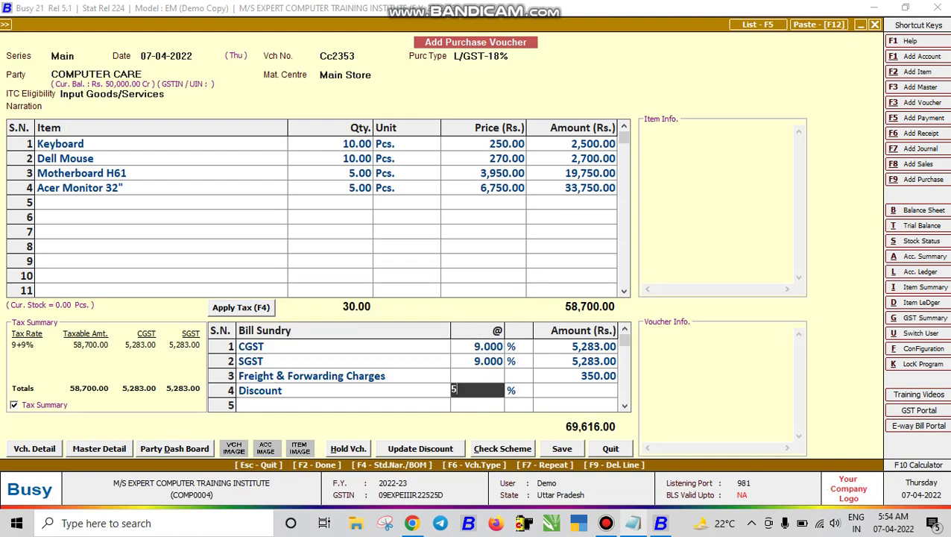
key("Return")
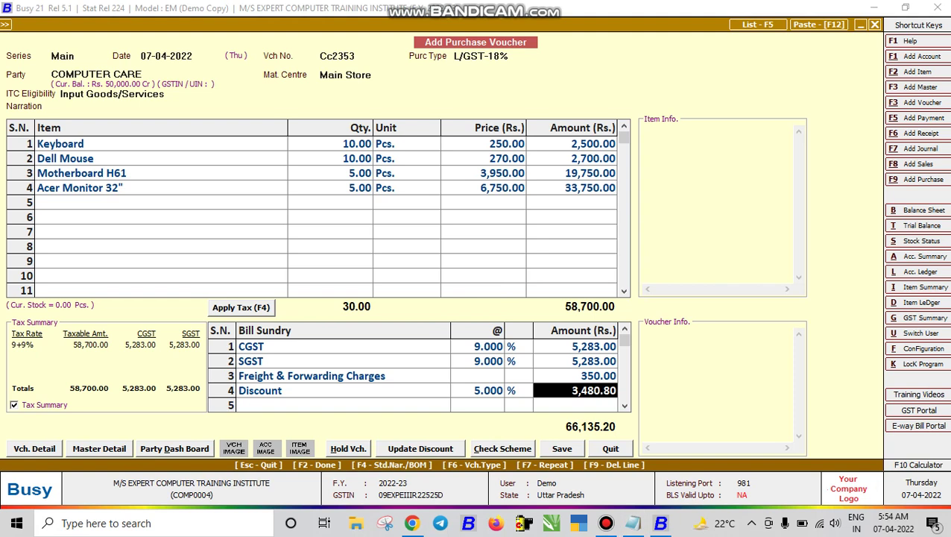
key("F9")
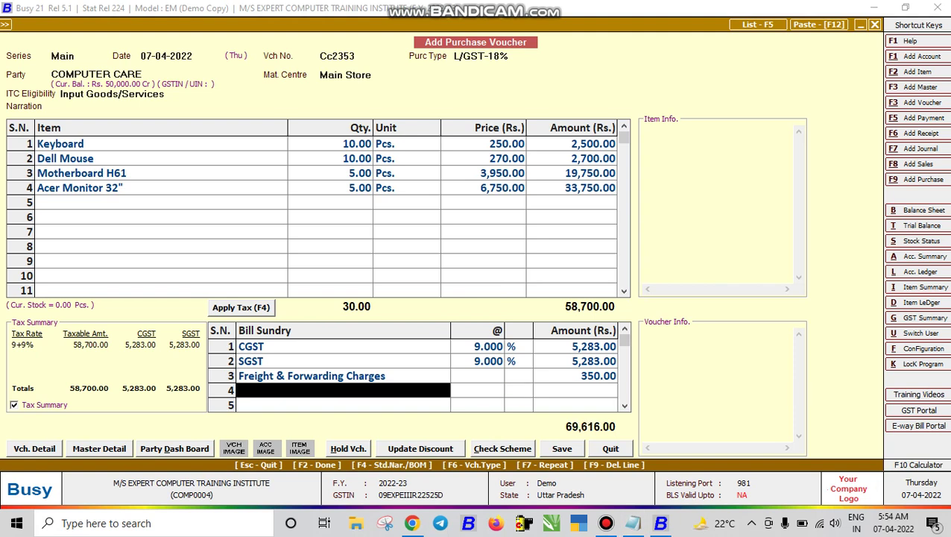
- Add Discount at 5% as the fourth bill sundry
type("d")
key("Return")
key("Return")
type("5")
key("Return")
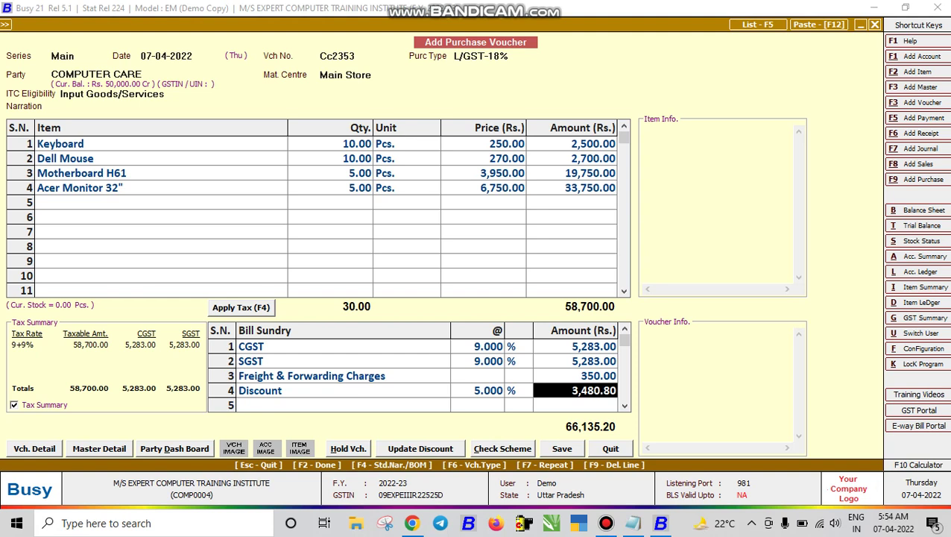
key("Return")
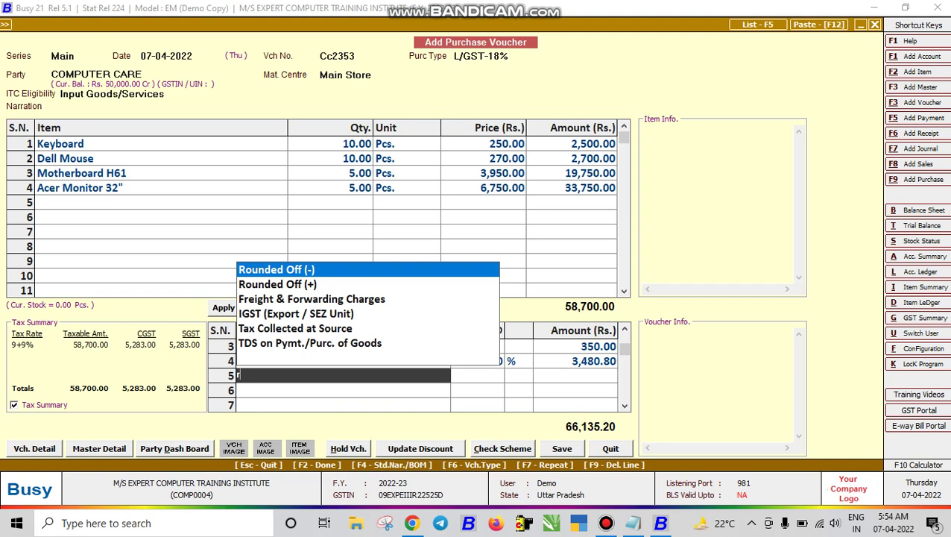
- Add Rounded Off (-) of 0.20 as the fifth bill sundry to round the invoice total down to whole rupees
key("Return")
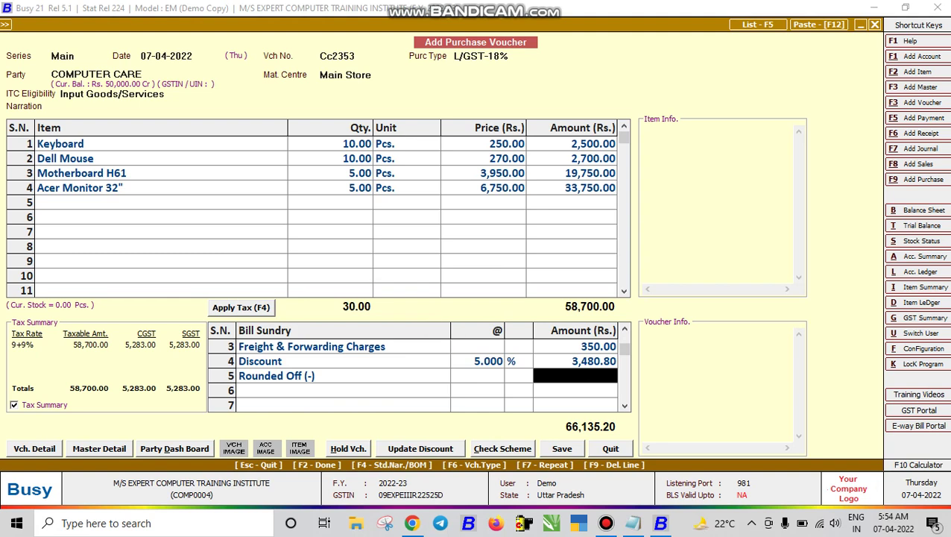
type("0.20")
key("Return")
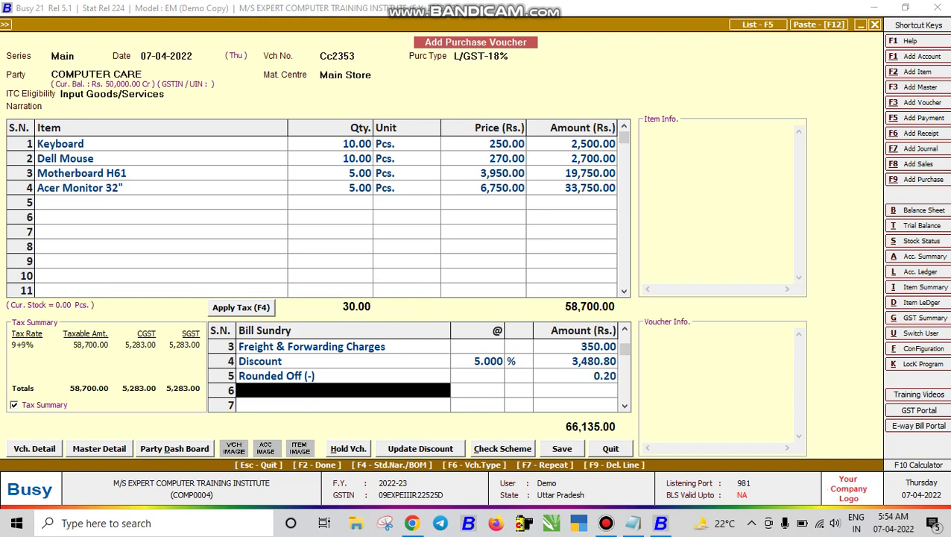
- Save the voucher as a tax invoice for an unregistered party, accepting the prefilled purchase bill details and the new bill reference
key("F3")
key("Escape")
key("F2")
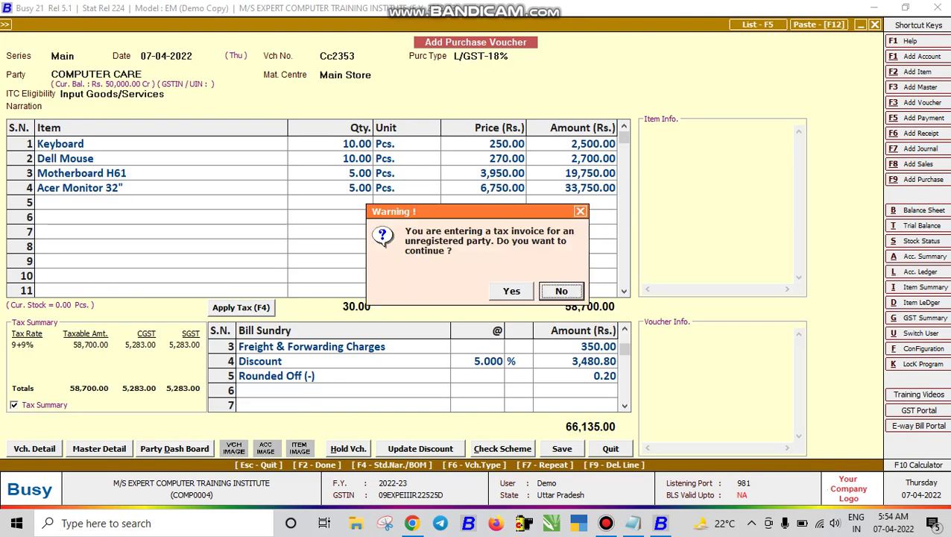
key("Left")
key("Return")
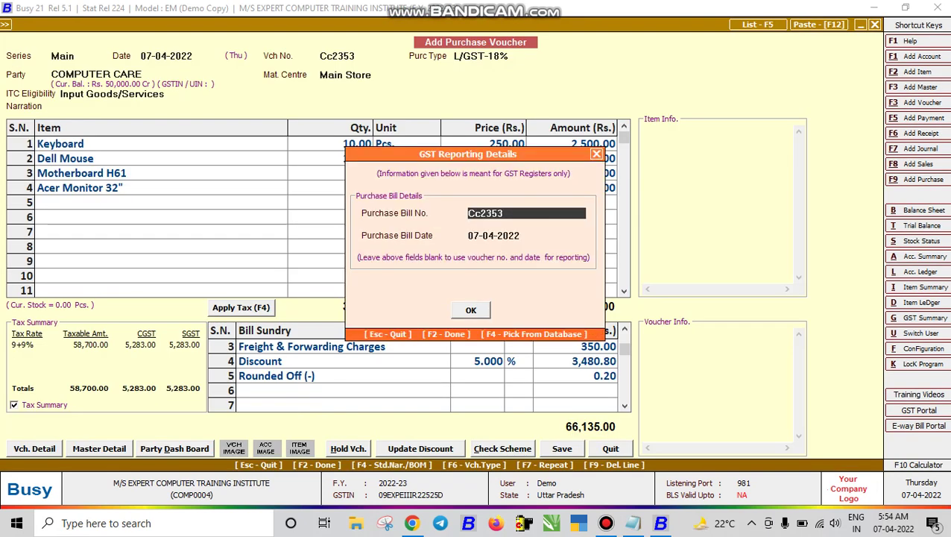
key("F2")
key("F2")
key("Return")
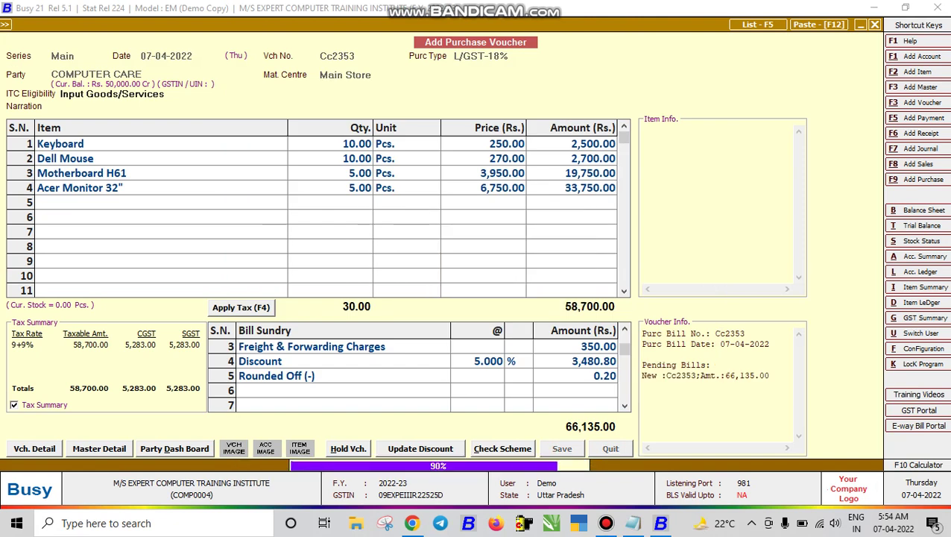